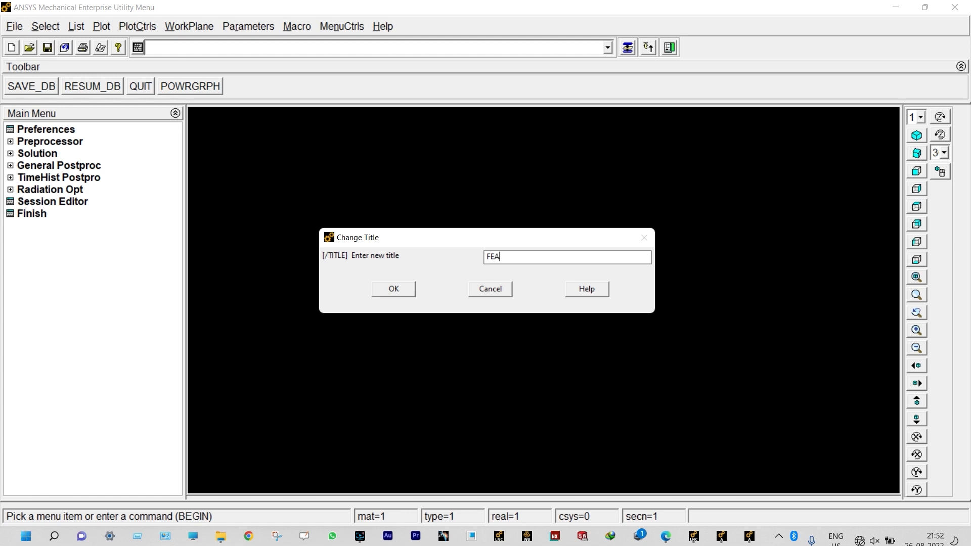
Set the analysis title to FEA2 and replot the graphics window.
{"action": "left_click", "coordinate": [399, 293]}
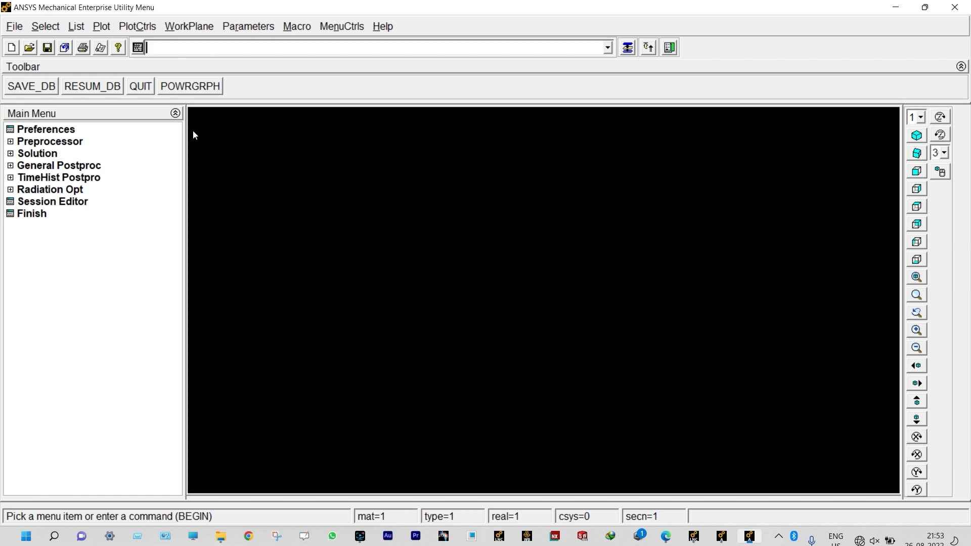
{"action": "left_click", "coordinate": [102, 27]}
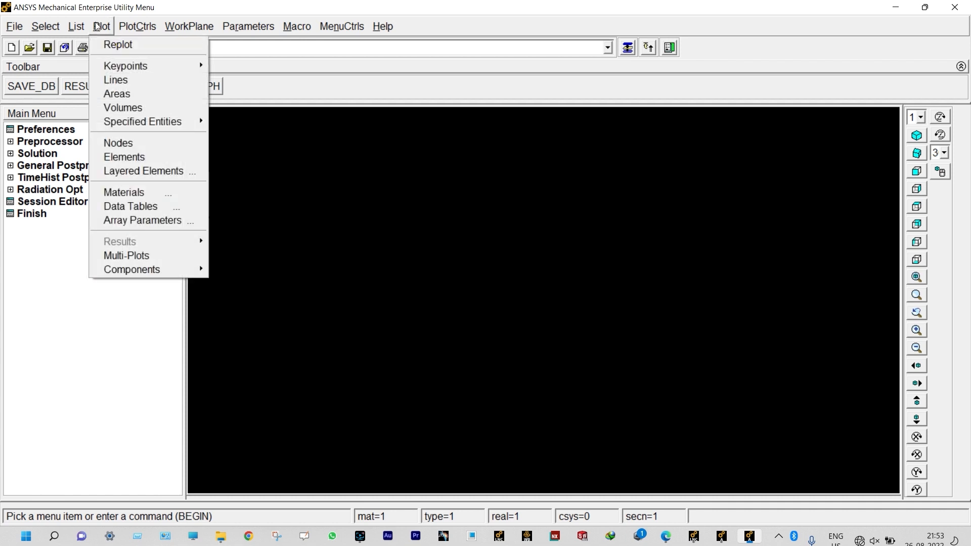
{"action": "left_click", "coordinate": [112, 44]}
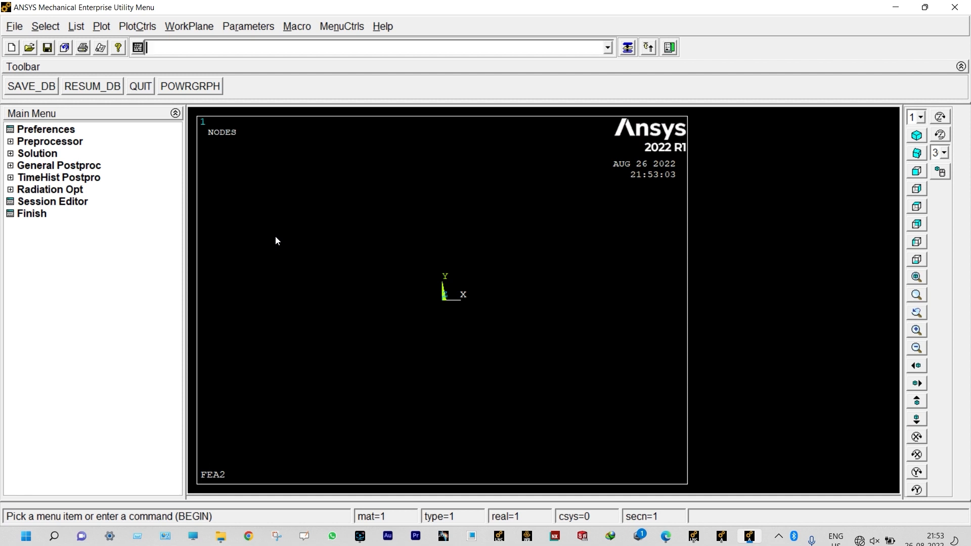
Filter the interface preferences to the Structural discipline.
{"action": "left_click", "coordinate": [66, 132]}
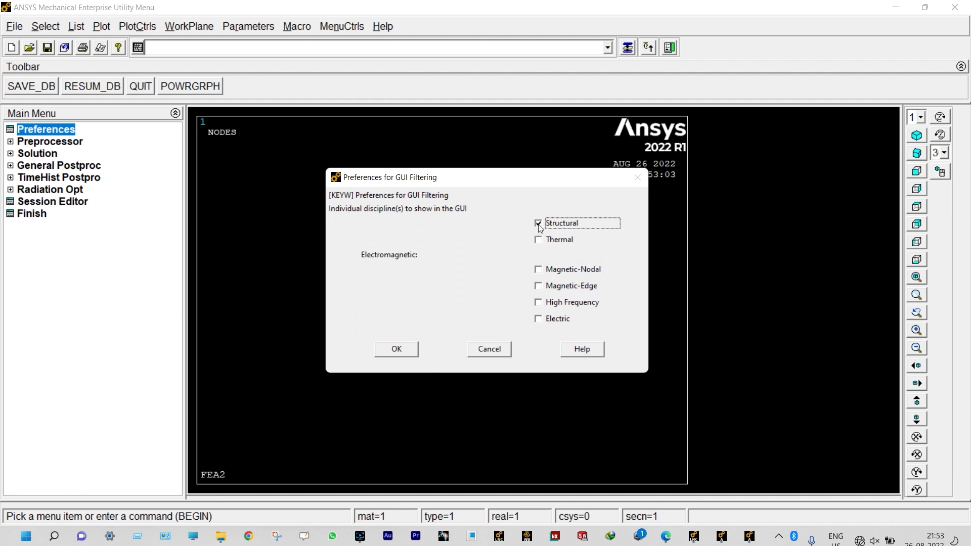
{"action": "left_click", "coordinate": [403, 350]}
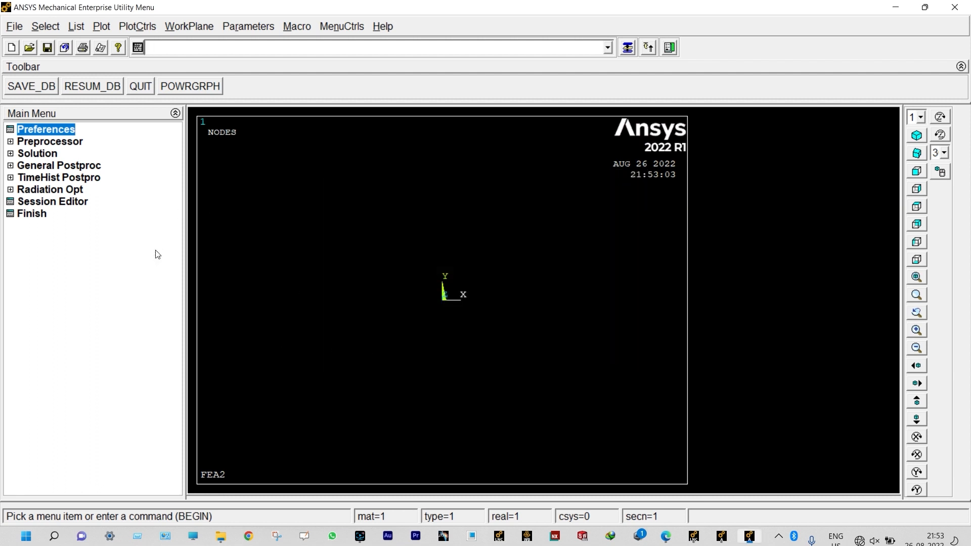
Add the 2-node 188 beam as element type 1.
{"action": "left_click", "coordinate": [62, 141]}
{"action": "left_click", "coordinate": [66, 155]}
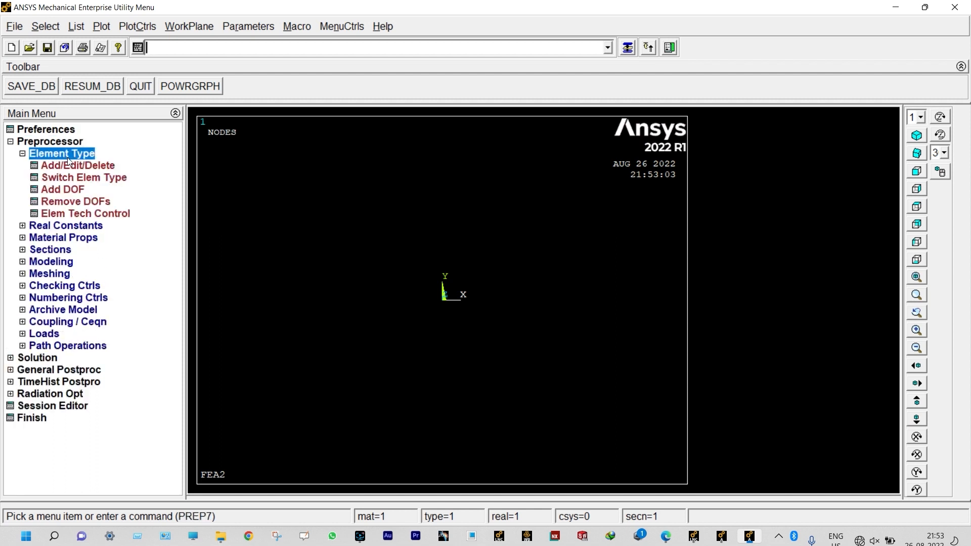
{"action": "left_click", "coordinate": [73, 169]}
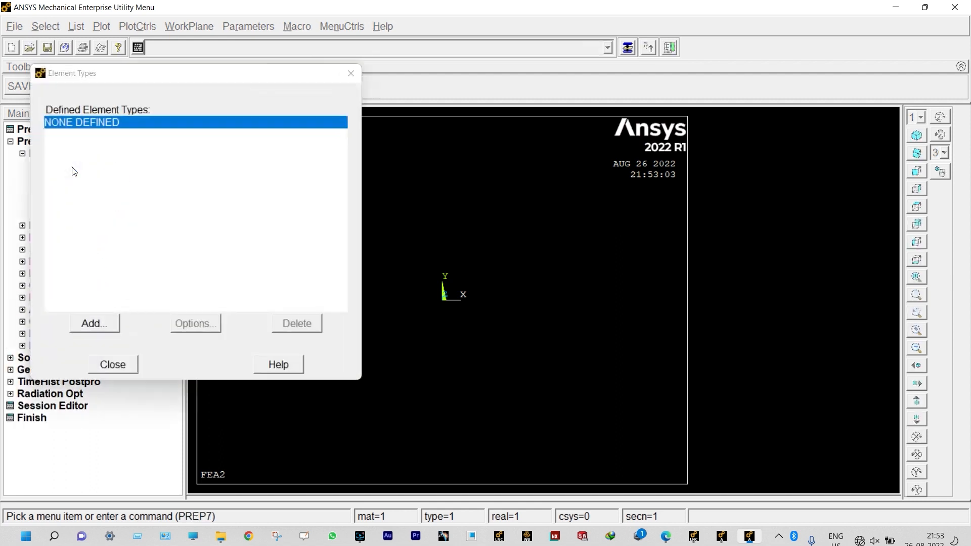
{"action": "left_click", "coordinate": [94, 324]}
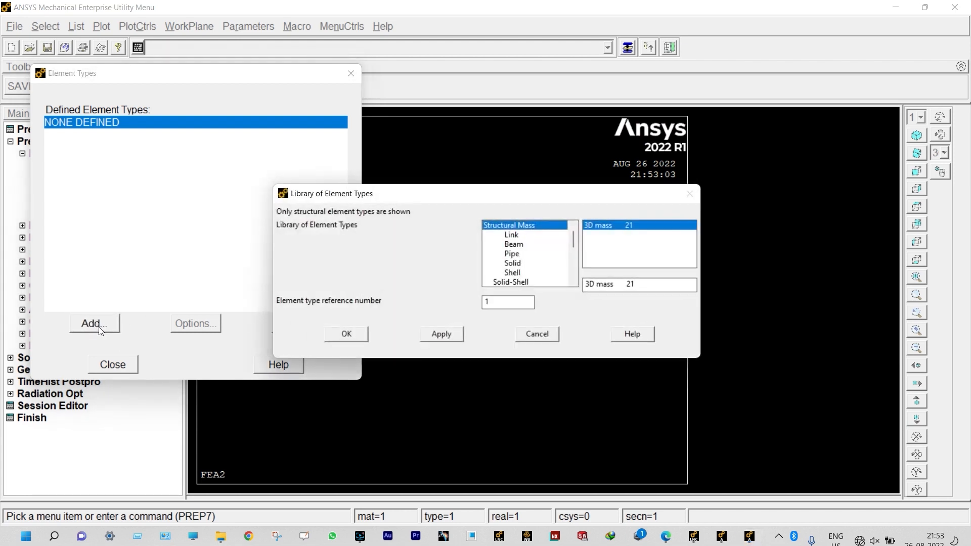
{"action": "left_click", "coordinate": [514, 247]}
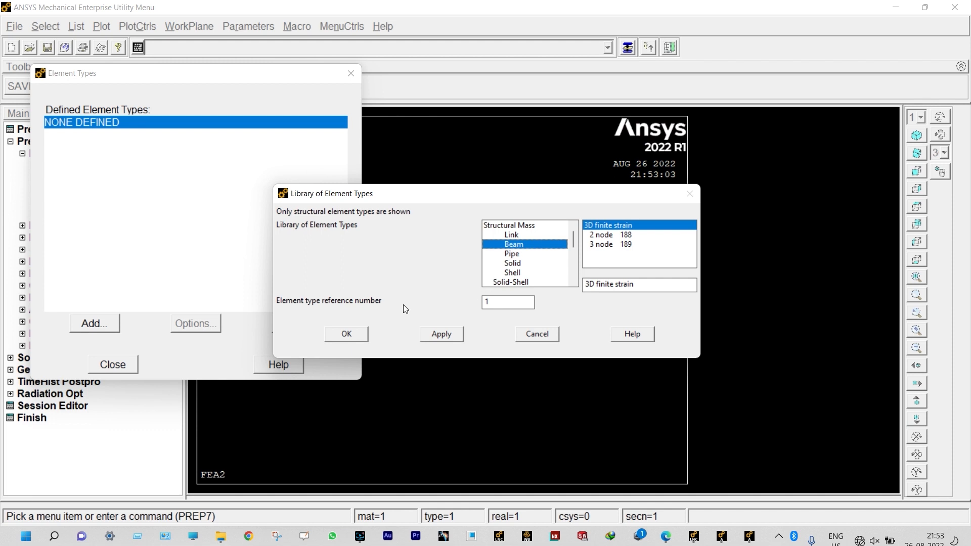
{"action": "left_click", "coordinate": [366, 333]}
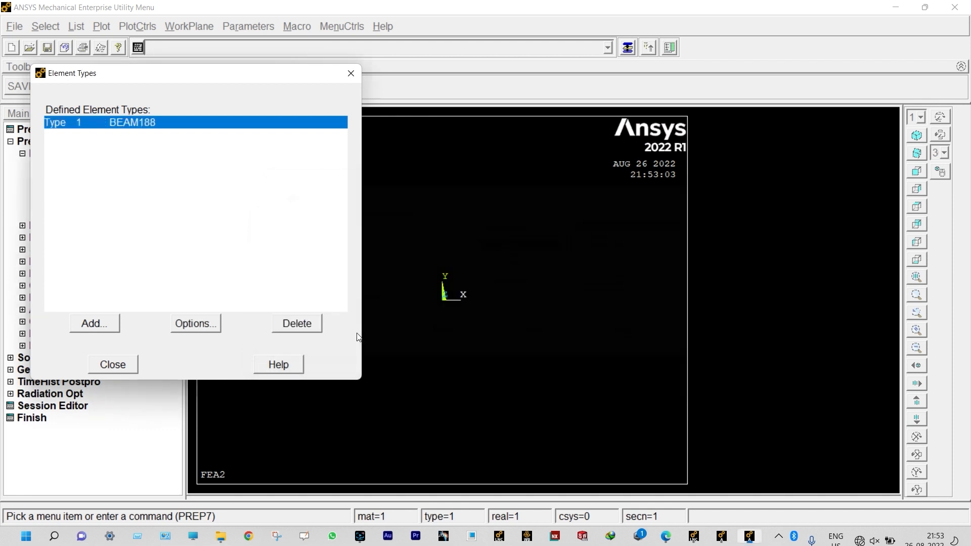
Set the BEAM188 element behavior (K3) to Cubic Form. and finish the element type definition.
{"action": "left_click", "coordinate": [197, 324]}
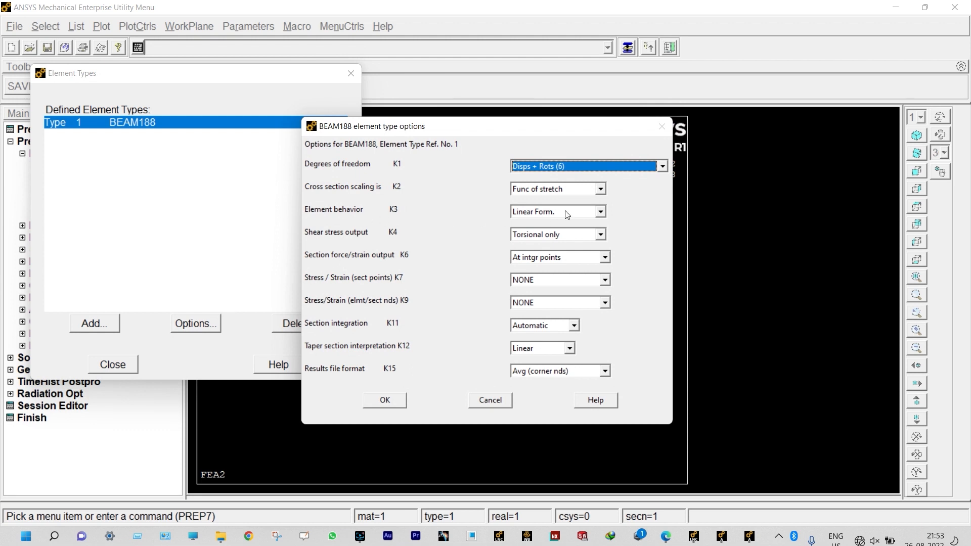
{"action": "left_click", "coordinate": [600, 211]}
{"action": "left_click", "coordinate": [547, 245]}
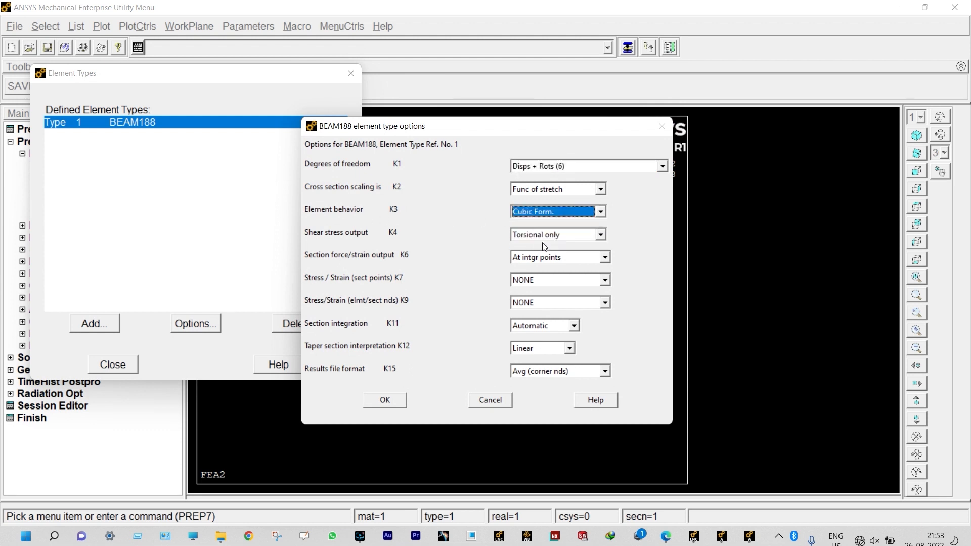
{"action": "left_click", "coordinate": [398, 401]}
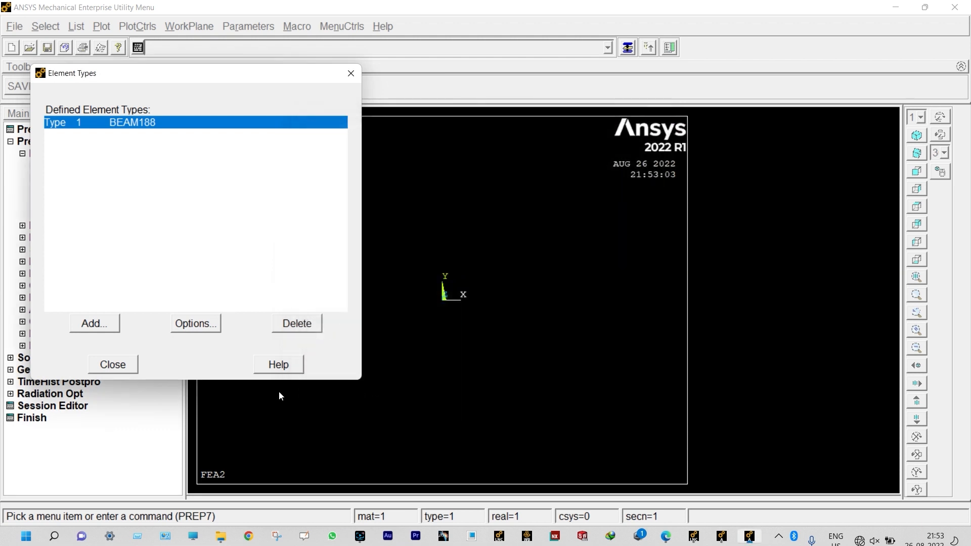
{"action": "left_click", "coordinate": [113, 364]}
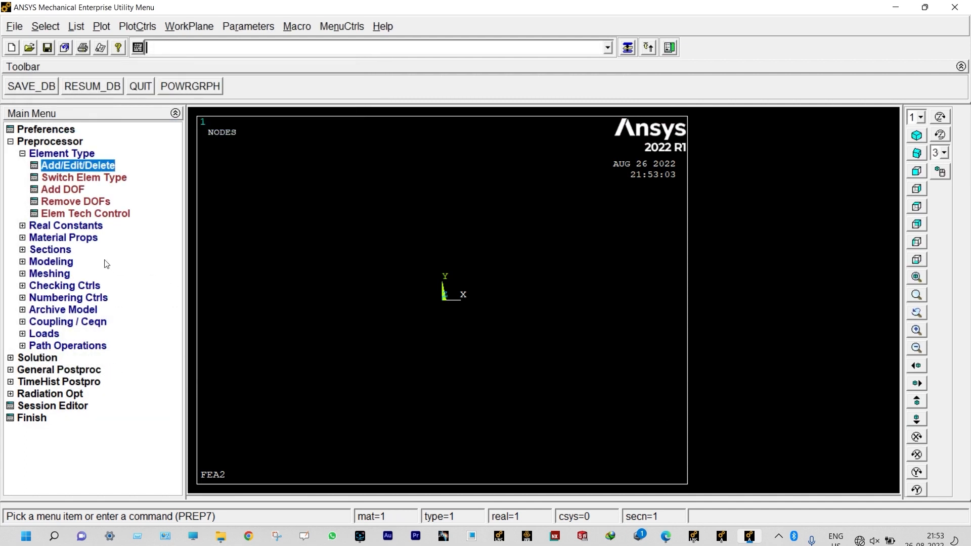
Define a structural linear elastic isotropic material for model 1 with EX 2E11 and PRXY 0.3.
{"action": "left_click", "coordinate": [85, 241]}
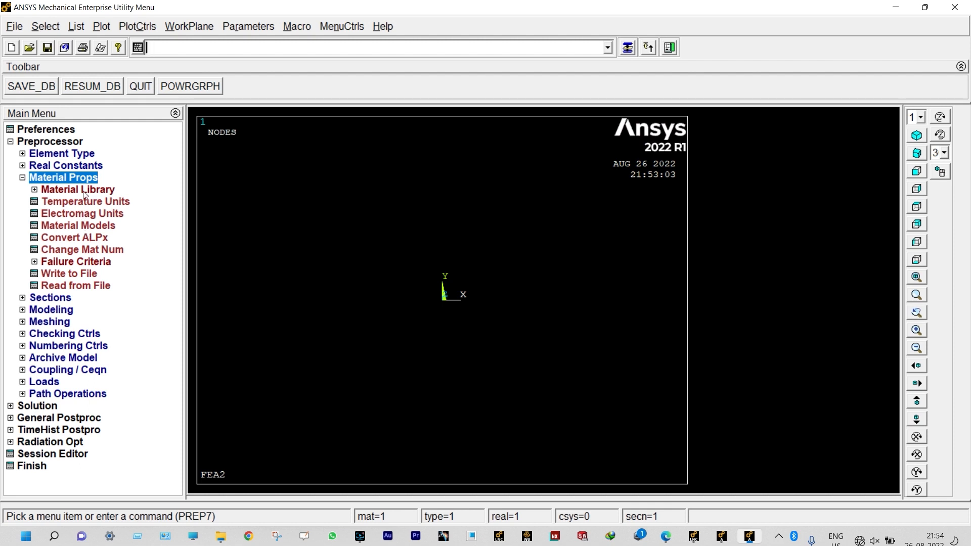
{"action": "left_click", "coordinate": [77, 225]}
{"action": "double_click", "coordinate": [509, 245]}
{"action": "double_click", "coordinate": [521, 259]}
{"action": "double_click", "coordinate": [527, 271]}
{"action": "double_click", "coordinate": [551, 284]}
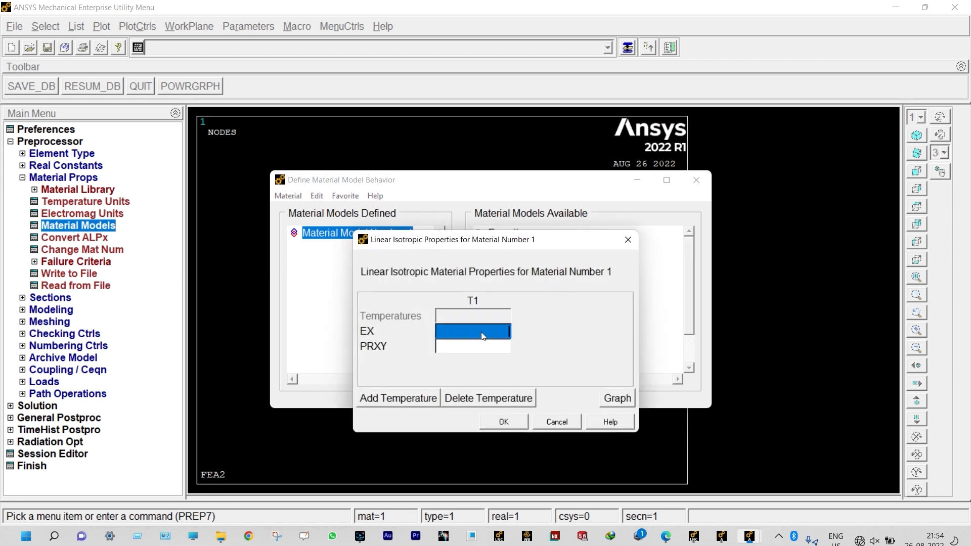
{"action": "type", "text": "2"}
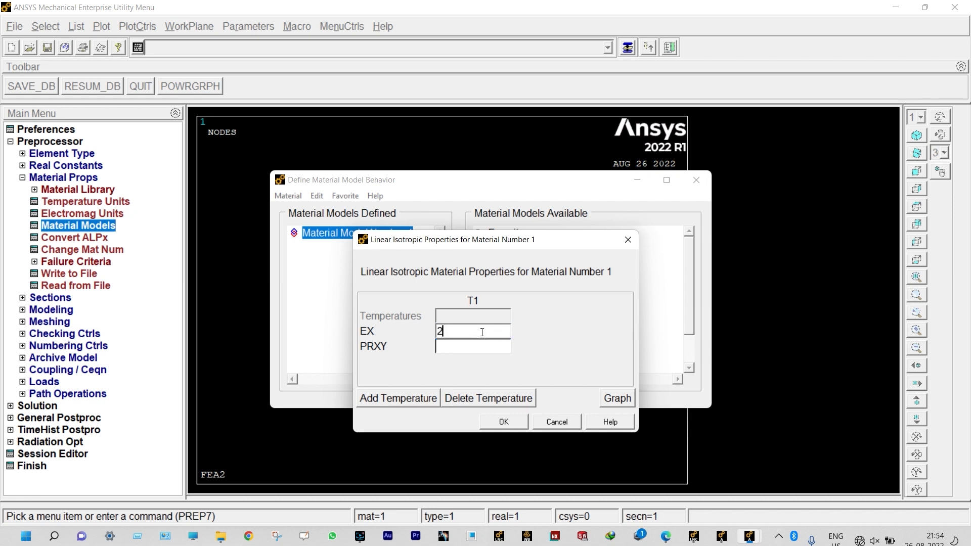
{"action": "type", "text": "E11"}
{"action": "left_click", "coordinate": [481, 346]}
{"action": "type", "text": "0.3"}
{"action": "left_click", "coordinate": [495, 421]}
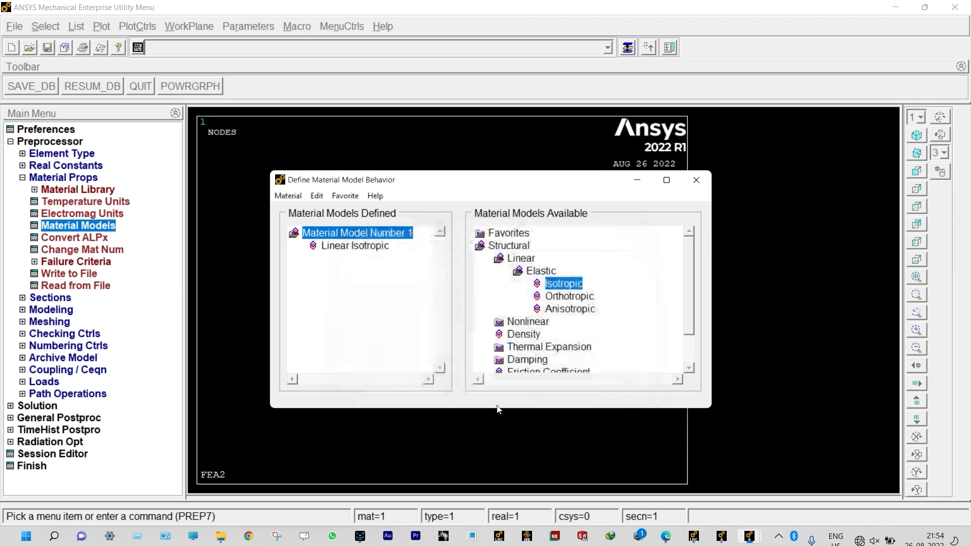
{"action": "left_click", "coordinate": [697, 180]}
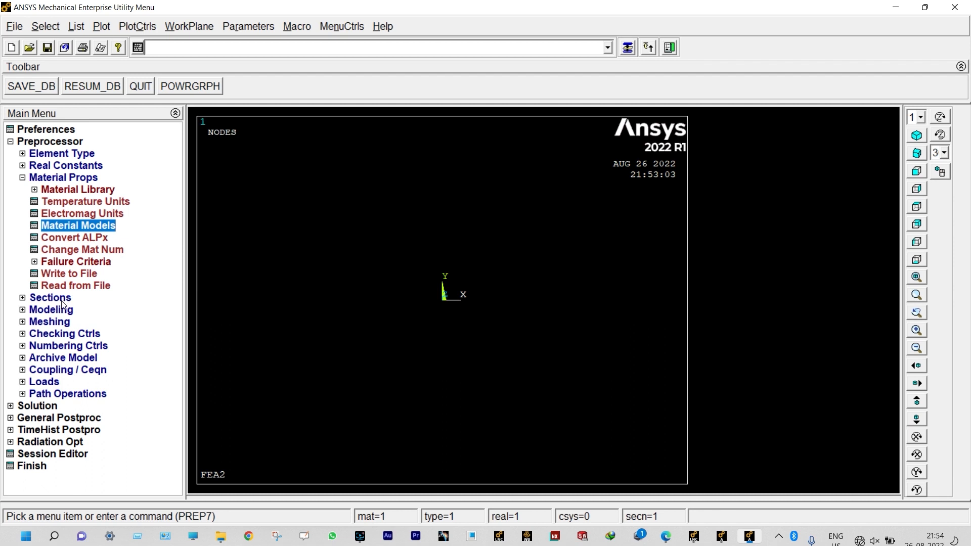
Define a solid rectangular beam section with ID 1, width B 0.01 and height H 0.01.
{"action": "left_click", "coordinate": [59, 300]}
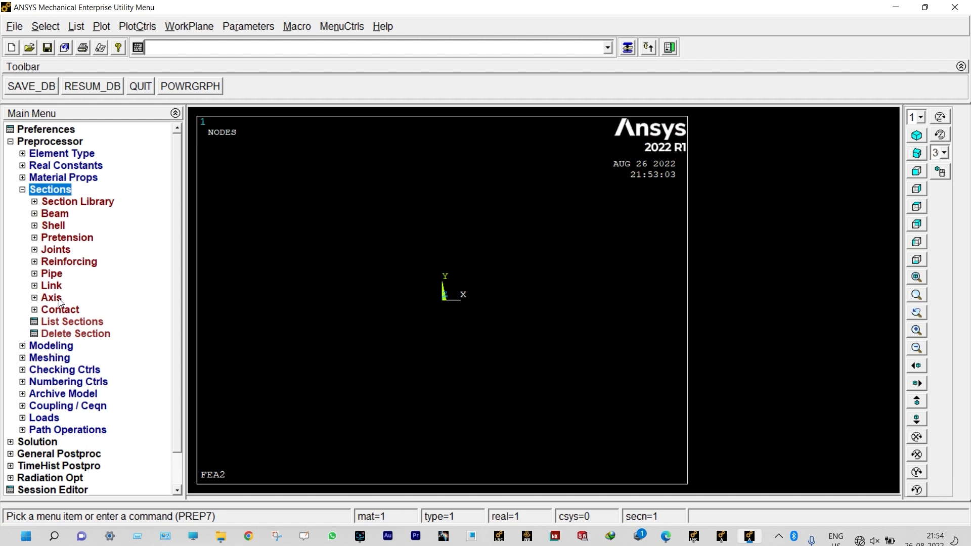
{"action": "left_click", "coordinate": [72, 216]}
{"action": "left_click", "coordinate": [82, 227]}
{"action": "left_click", "coordinate": [863, 275]}
{"action": "type", "text": ".01"}
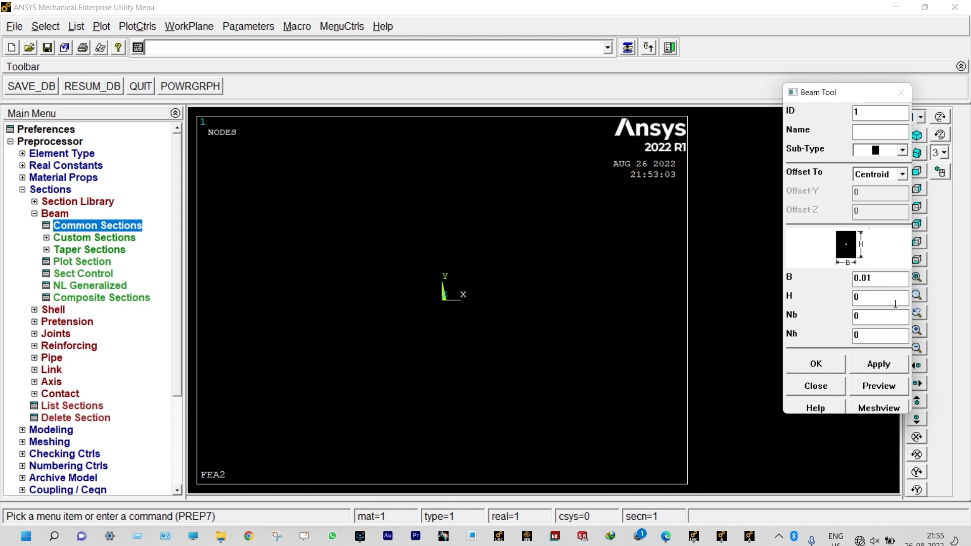
{"action": "type", "text": ".01"}
{"action": "left_click", "coordinate": [818, 364]}
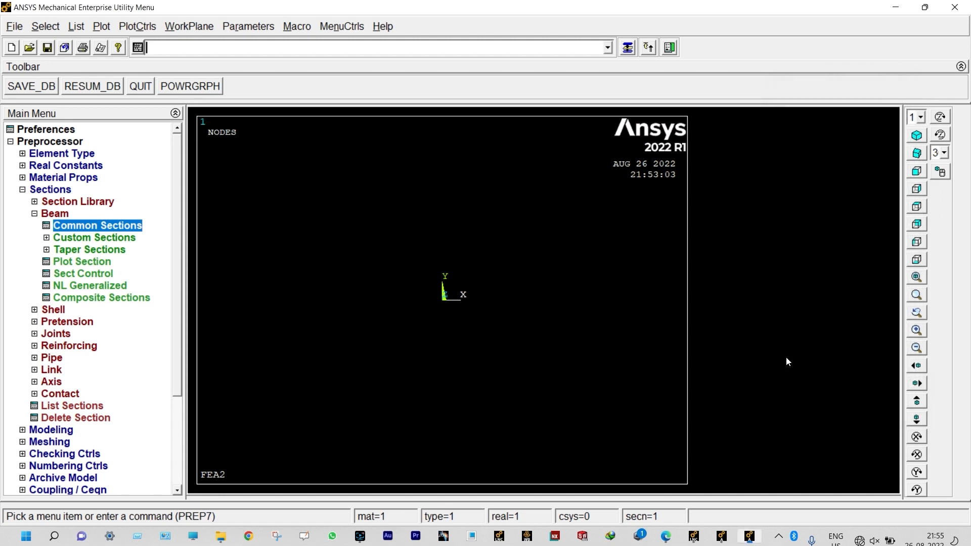
{"action": "left_click", "coordinate": [23, 190]}
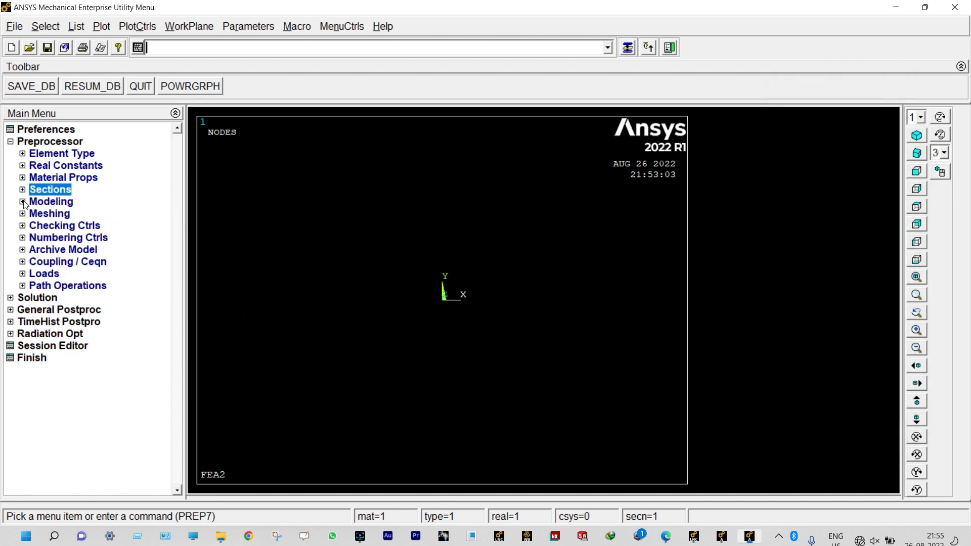
Create the first keypoint at the origin of the active coordinate system.
{"action": "left_click", "coordinate": [23, 201]}
{"action": "left_click", "coordinate": [38, 215]}
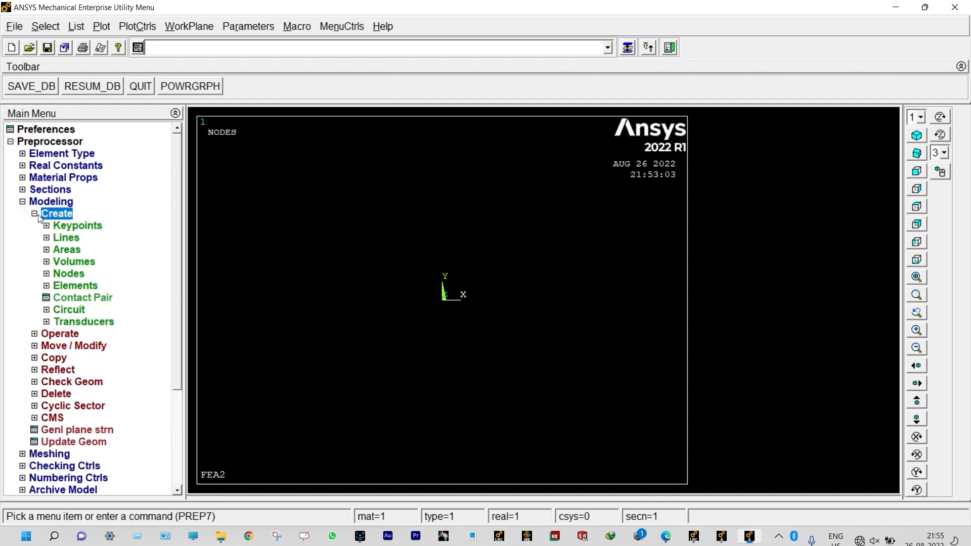
{"action": "left_click", "coordinate": [50, 227]}
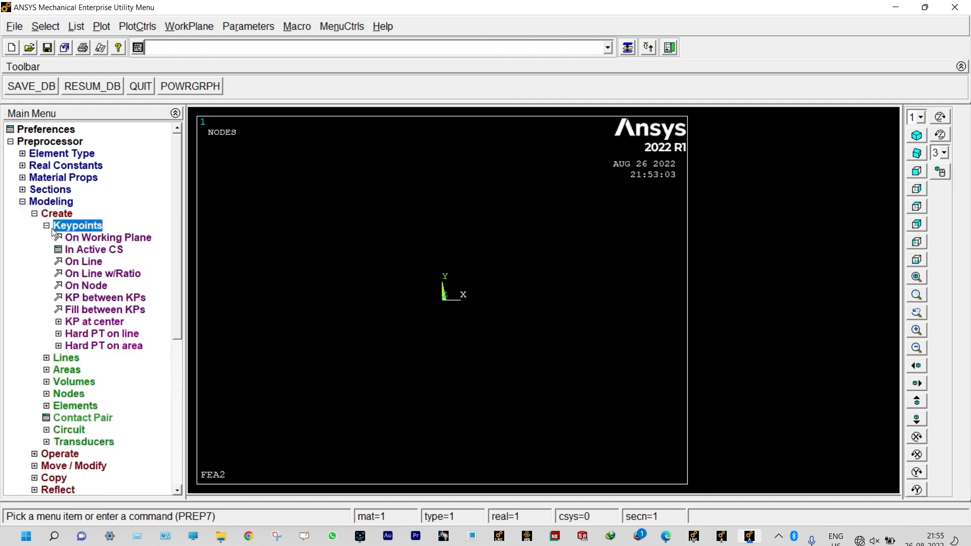
{"action": "left_click", "coordinate": [84, 250]}
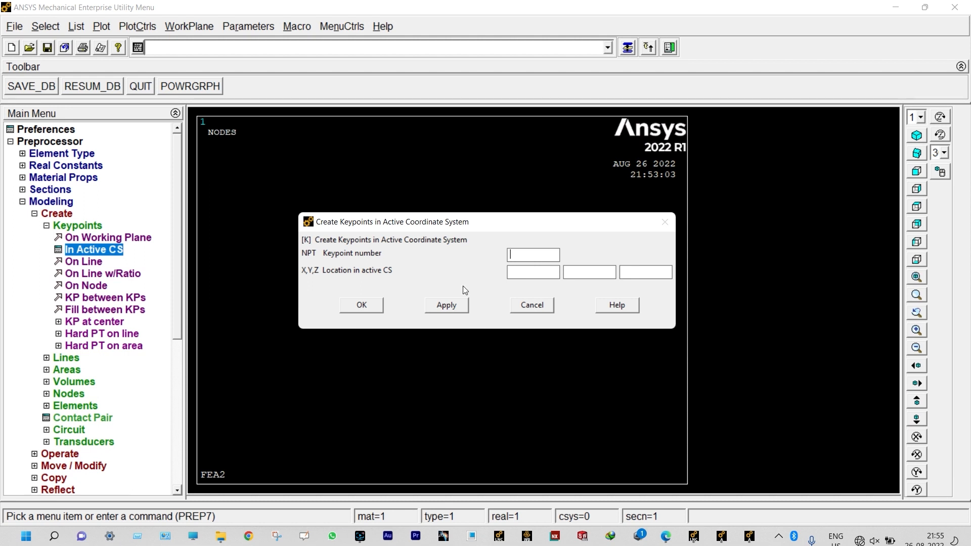
{"action": "left_click", "coordinate": [458, 305]}
Create two more keypoints on the X axis, at X = 3 and X = 6.
{"action": "left_click", "coordinate": [511, 271]}
{"action": "type", "text": "3"}
{"action": "left_click", "coordinate": [457, 305]}
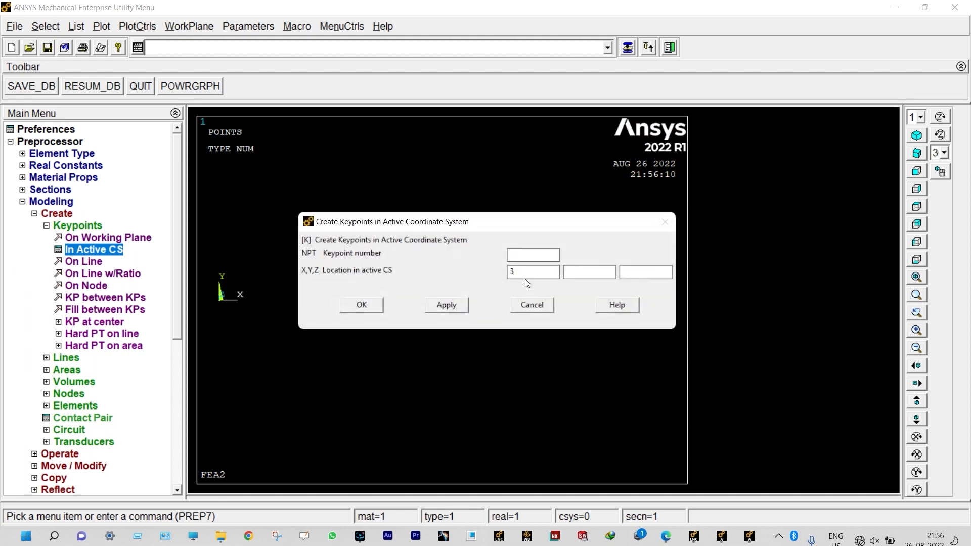
{"action": "key", "text": "BackSpace"}
{"action": "type", "text": "6"}
{"action": "left_click", "coordinate": [454, 304]}
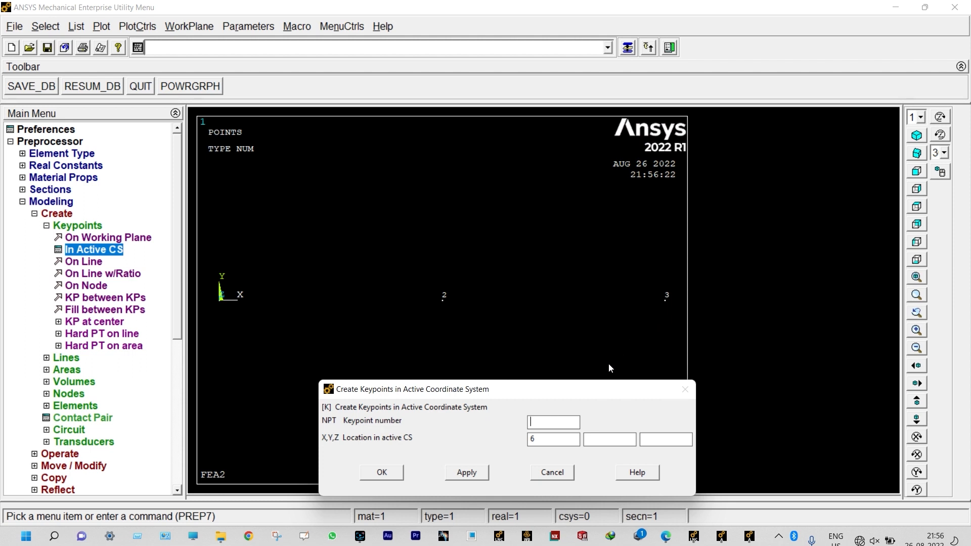
Create a fourth keypoint on the negative Y axis, as far from the origin as keypoint 2.
{"action": "left_click_drag", "start_coordinate": [573, 390], "coordinate": [580, 237]}
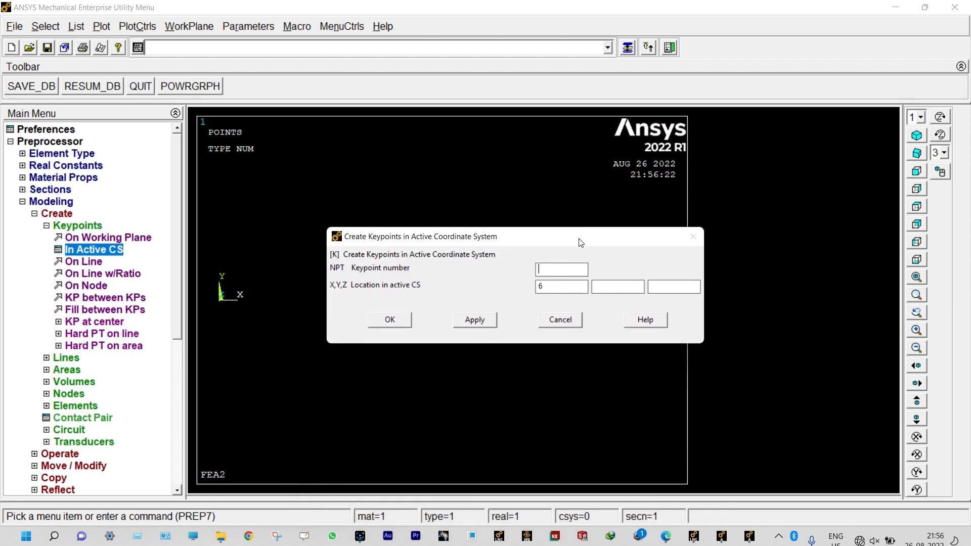
{"action": "key", "text": "BackSpace"}
{"action": "left_click", "coordinate": [601, 289]}
{"action": "type", "text": "-"}
{"action": "left_click", "coordinate": [395, 320]}
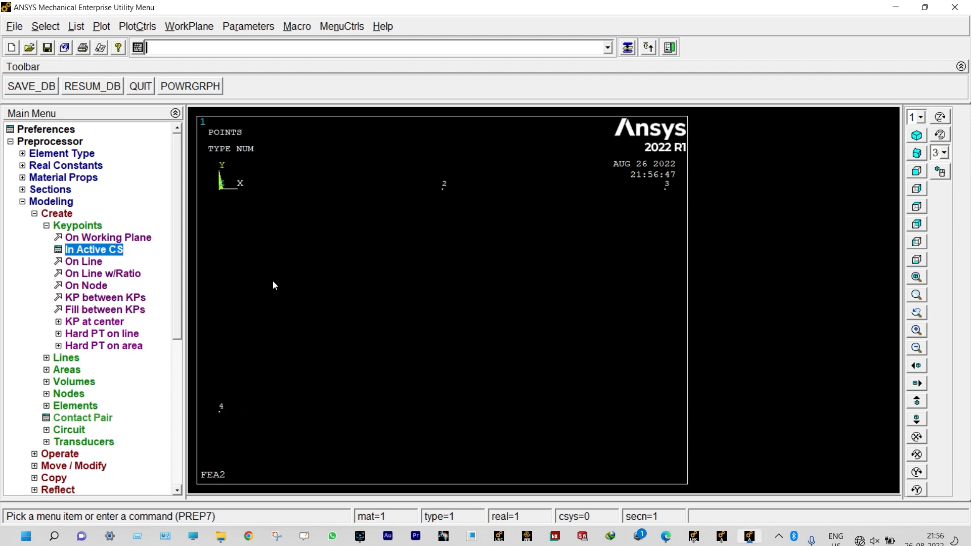
Create straight lines from keypoint 1 to keypoint 2 and from keypoint 2 to keypoint 3.
{"action": "left_click", "coordinate": [66, 358]}
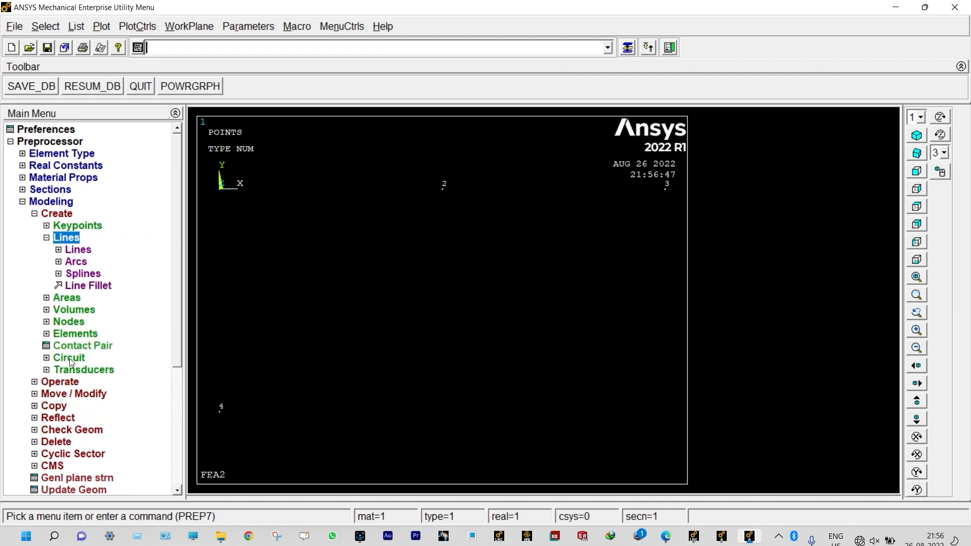
{"action": "left_click", "coordinate": [79, 250]}
{"action": "left_click", "coordinate": [92, 262]}
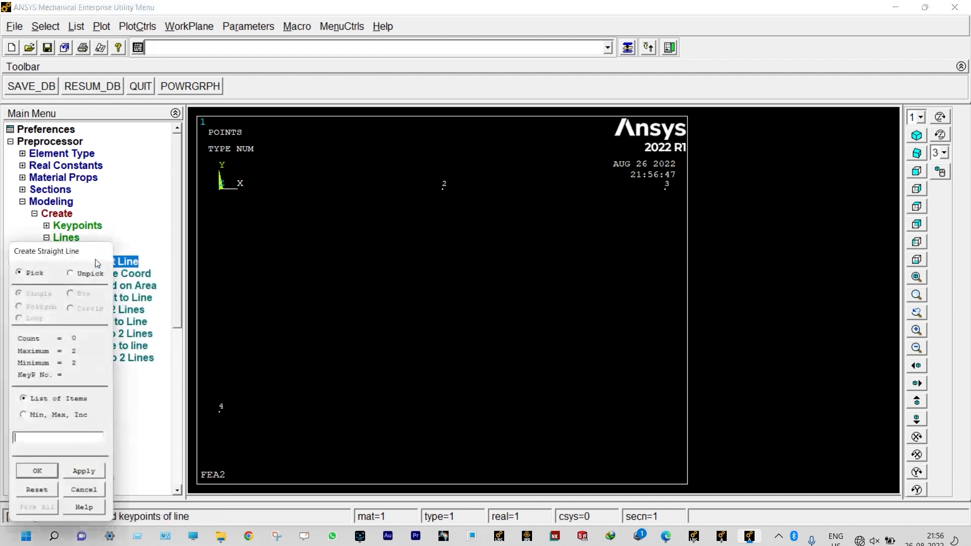
{"action": "left_click", "coordinate": [219, 201]}
{"action": "left_click", "coordinate": [450, 208]}
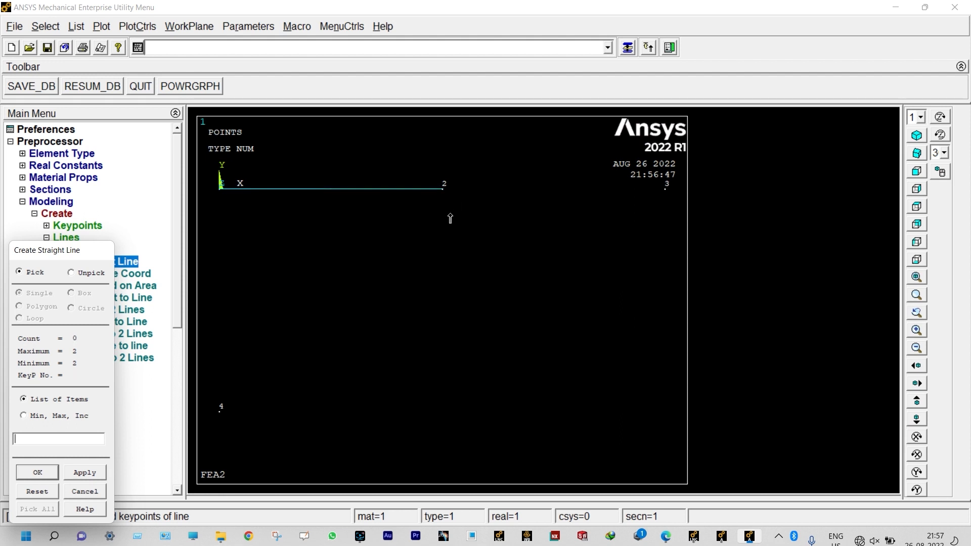
{"action": "left_click", "coordinate": [444, 199]}
{"action": "left_click", "coordinate": [652, 206]}
{"action": "left_click", "coordinate": [38, 472]}
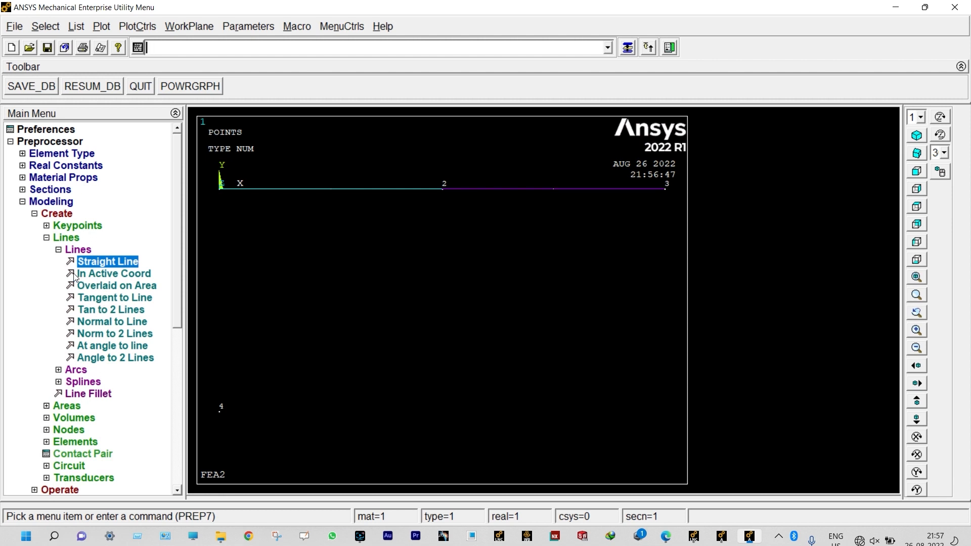
{"action": "left_click", "coordinate": [22, 202]}
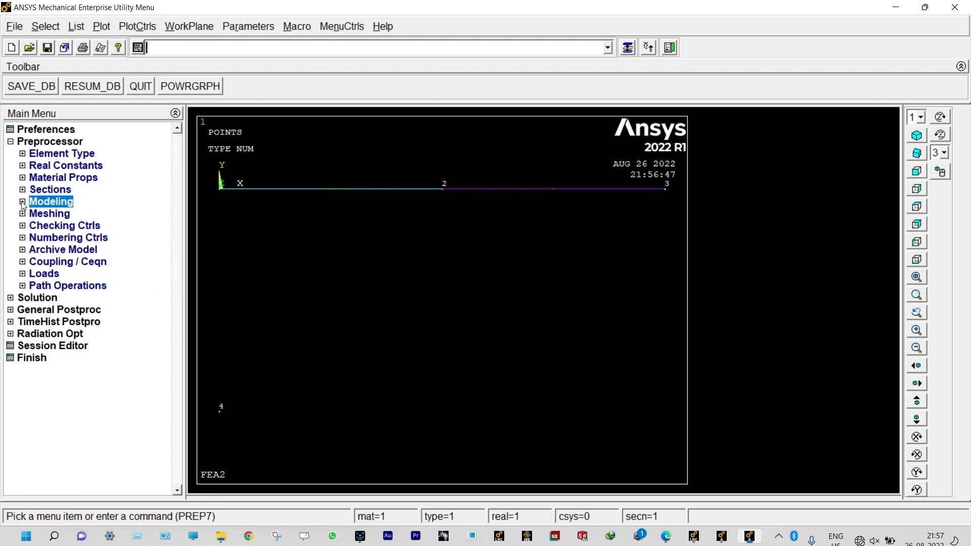
Assign material 1, element type BEAM188 and section 1 to all lines, with keypoint 4 as the orientation keypoint.
{"action": "left_click", "coordinate": [31, 214]}
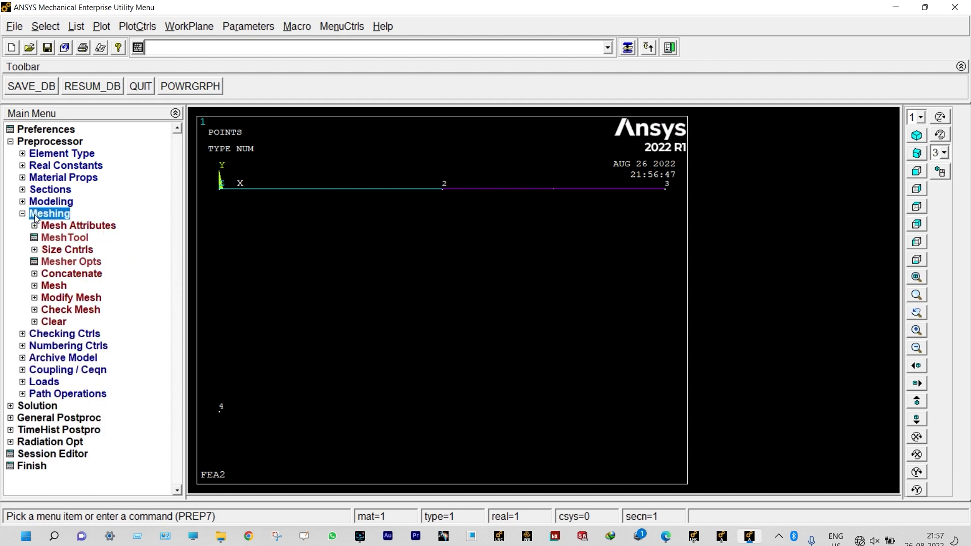
{"action": "left_click", "coordinate": [103, 227]}
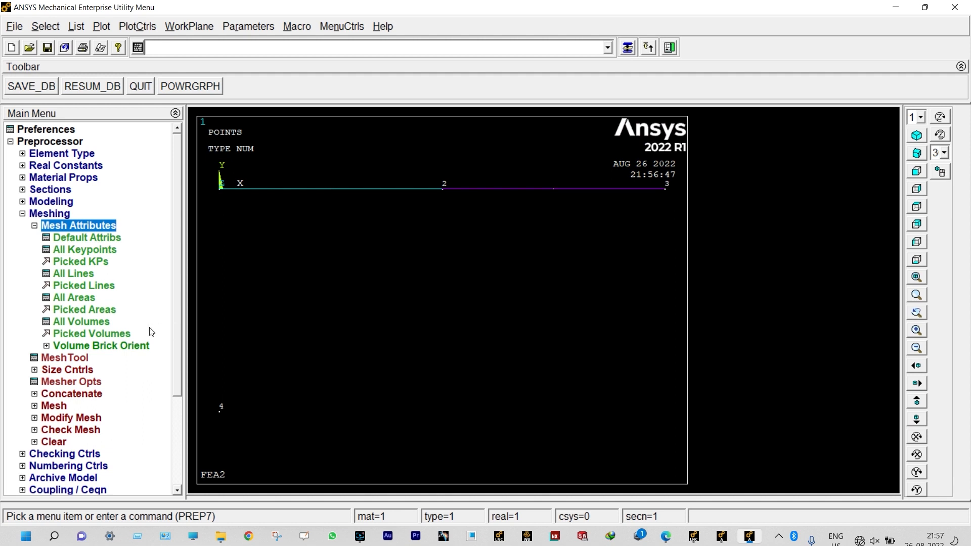
{"action": "left_click", "coordinate": [88, 275]}
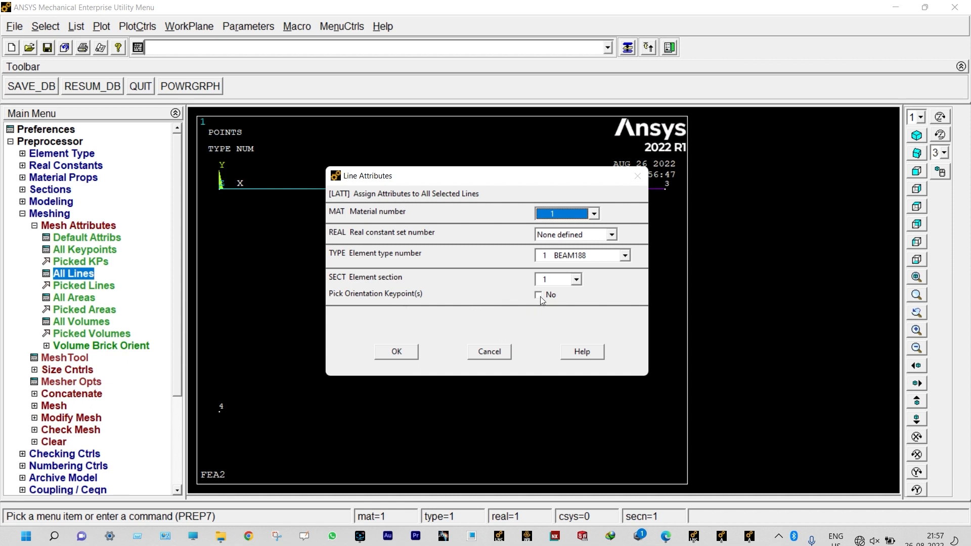
{"action": "left_click", "coordinate": [396, 352]}
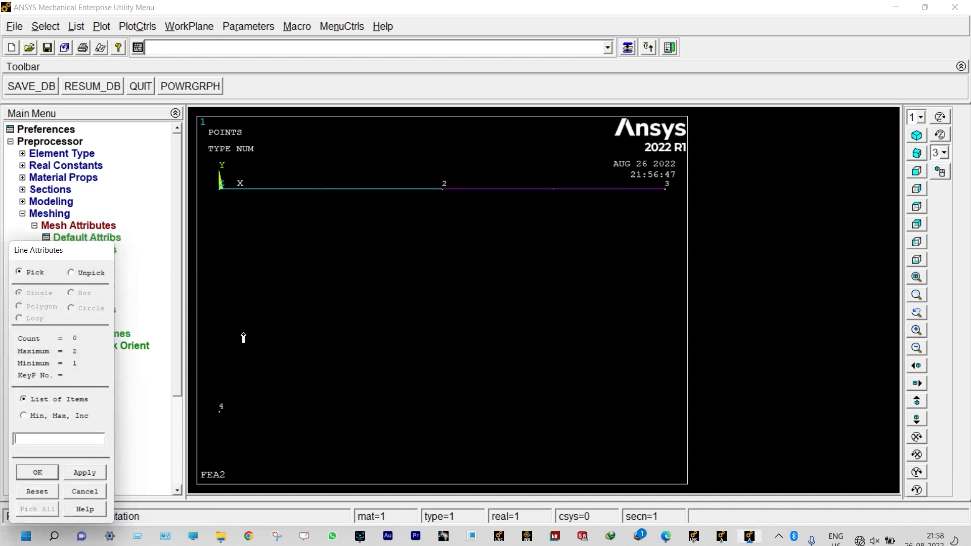
{"action": "left_click_drag", "start_coordinate": [72, 250], "coordinate": [91, 174]}
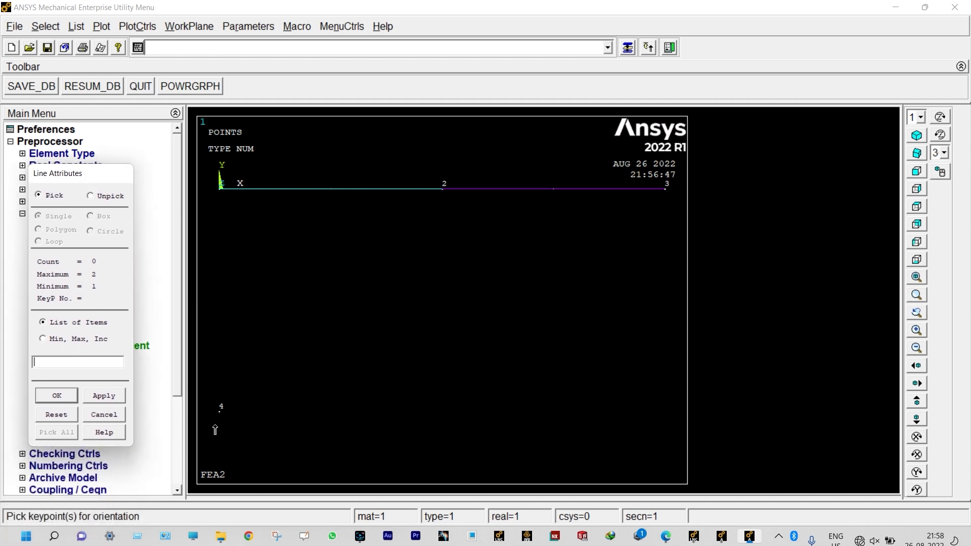
{"action": "left_click", "coordinate": [219, 410]}
{"action": "left_click", "coordinate": [57, 396]}
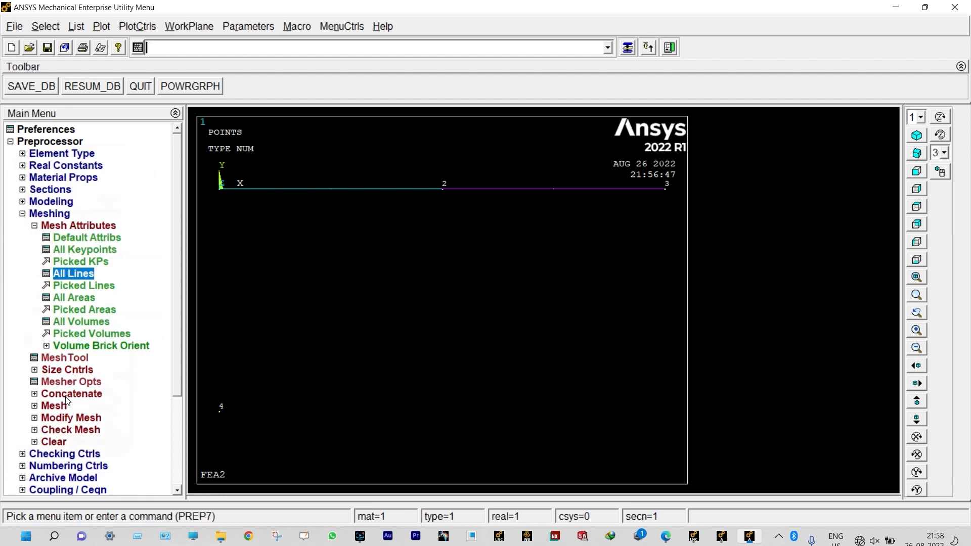
Set the manual mesh size on all lines to 10 element divisions.
{"action": "left_click", "coordinate": [80, 372]}
{"action": "left_click", "coordinate": [76, 274]}
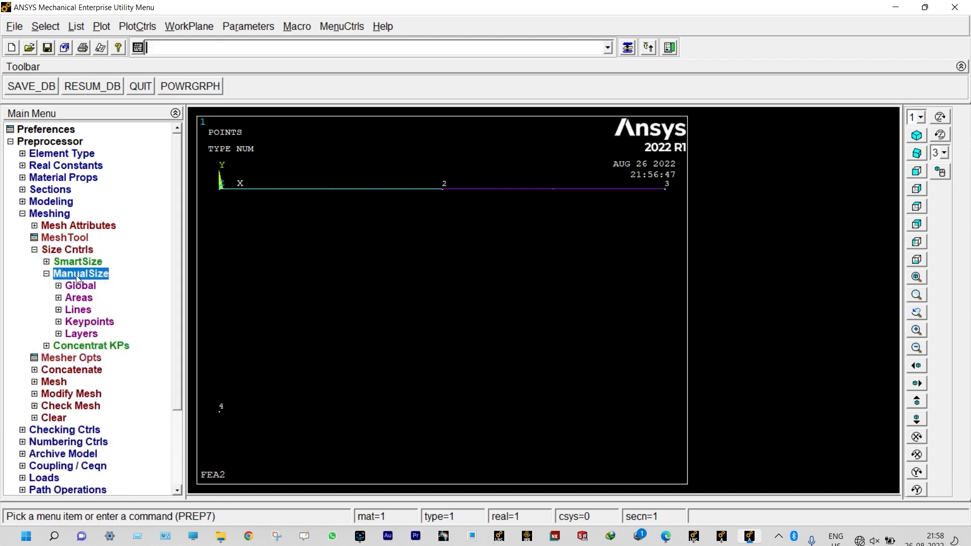
{"action": "left_click", "coordinate": [85, 309]}
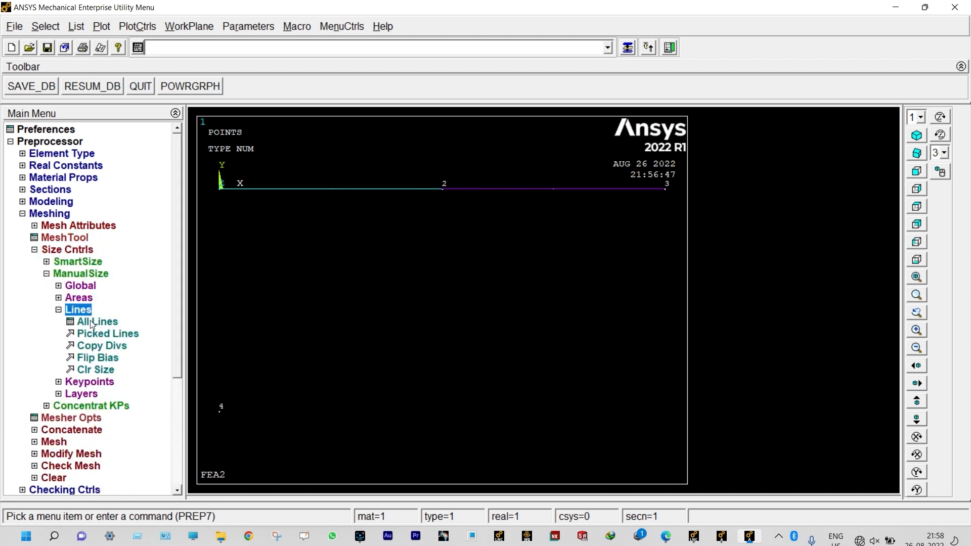
{"action": "left_click", "coordinate": [90, 321]}
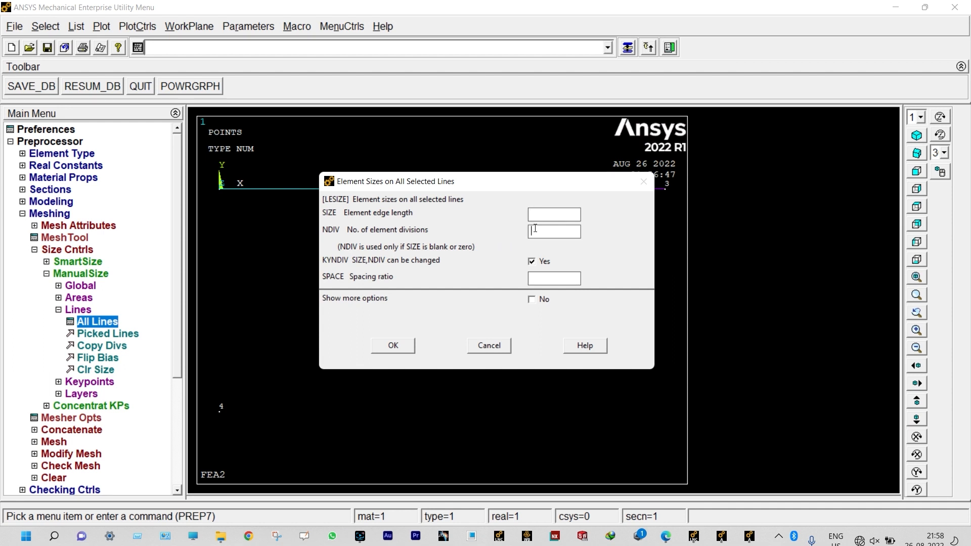
{"action": "type", "text": "10"}
{"action": "left_click", "coordinate": [399, 345]}
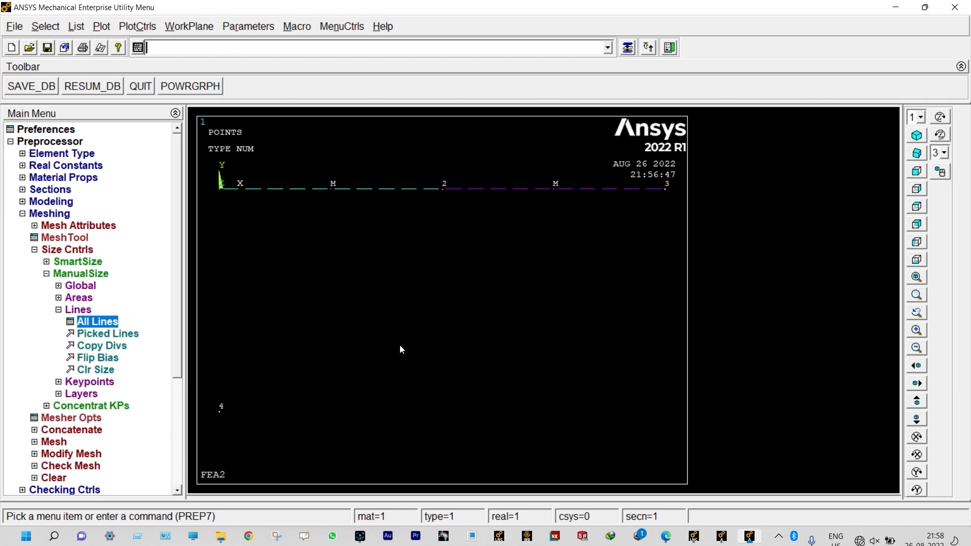
Mesh all the lines of the beam.
{"action": "left_click", "coordinate": [55, 443]}
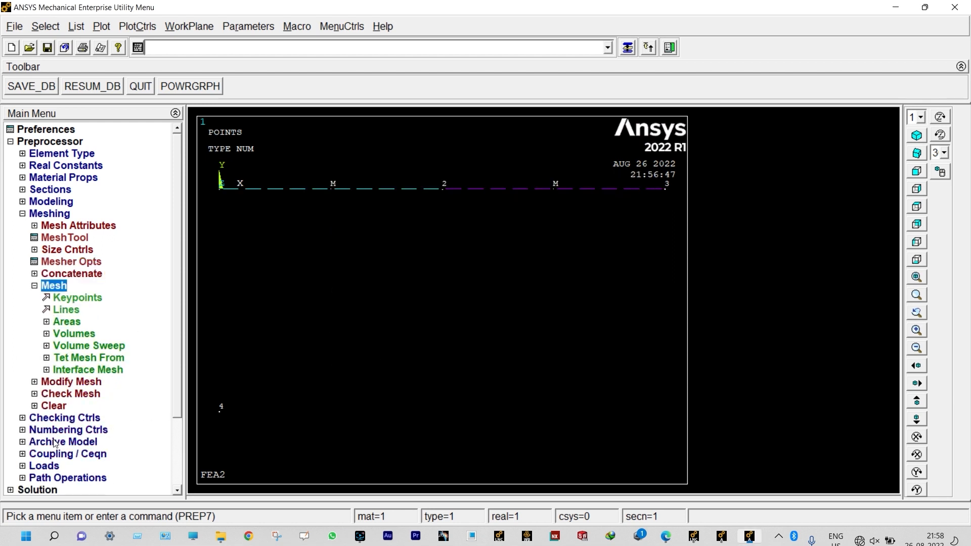
{"action": "left_click", "coordinate": [64, 310]}
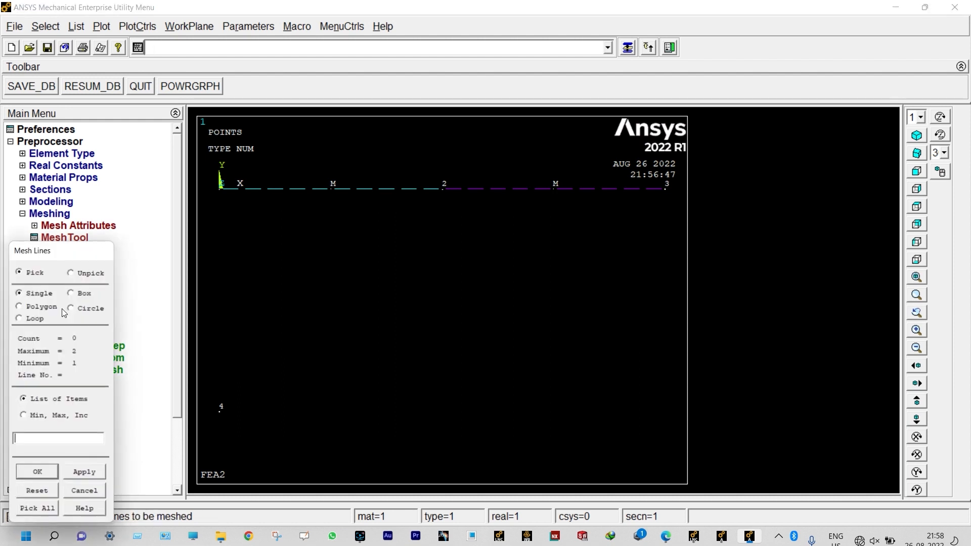
{"action": "left_click", "coordinate": [49, 509]}
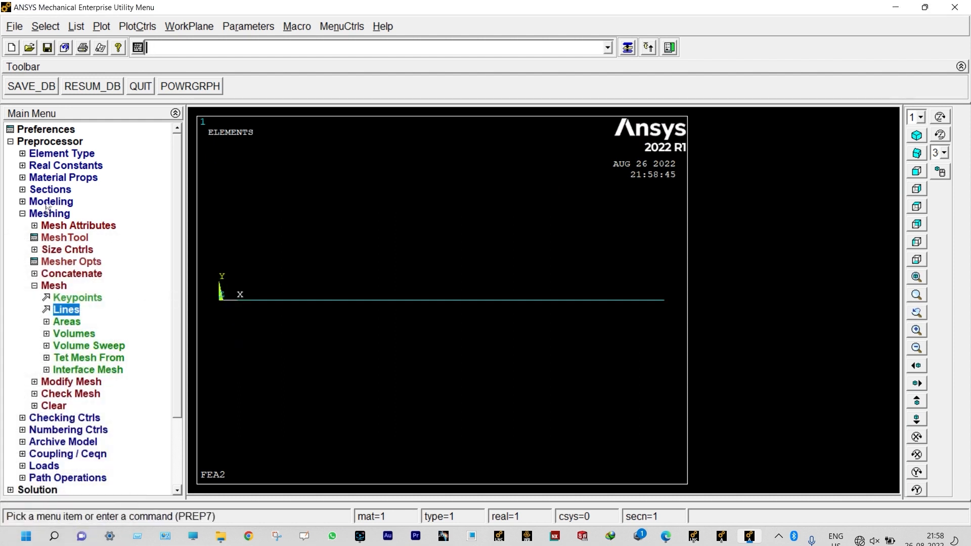
{"action": "left_click", "coordinate": [22, 214]}
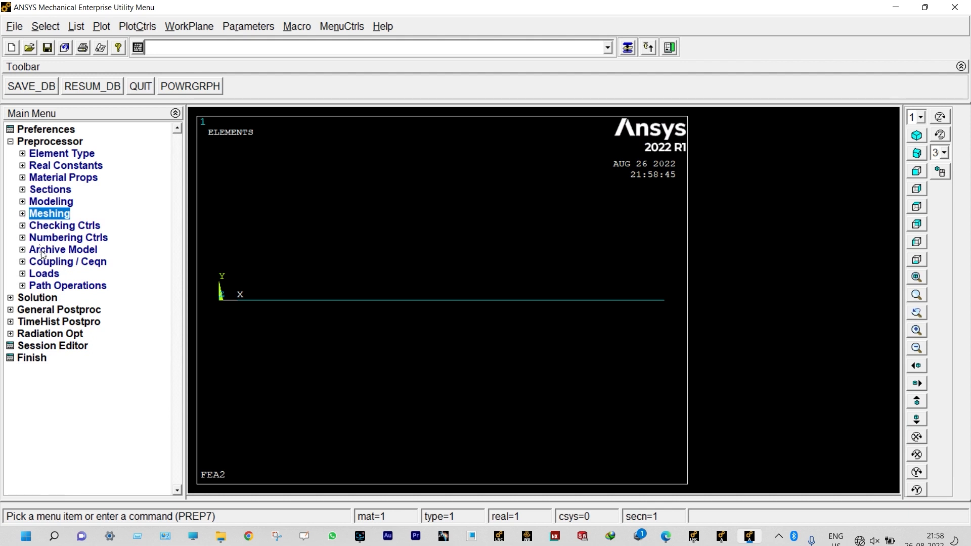
Define a new analysis of type Static.
{"action": "left_click", "coordinate": [46, 276]}
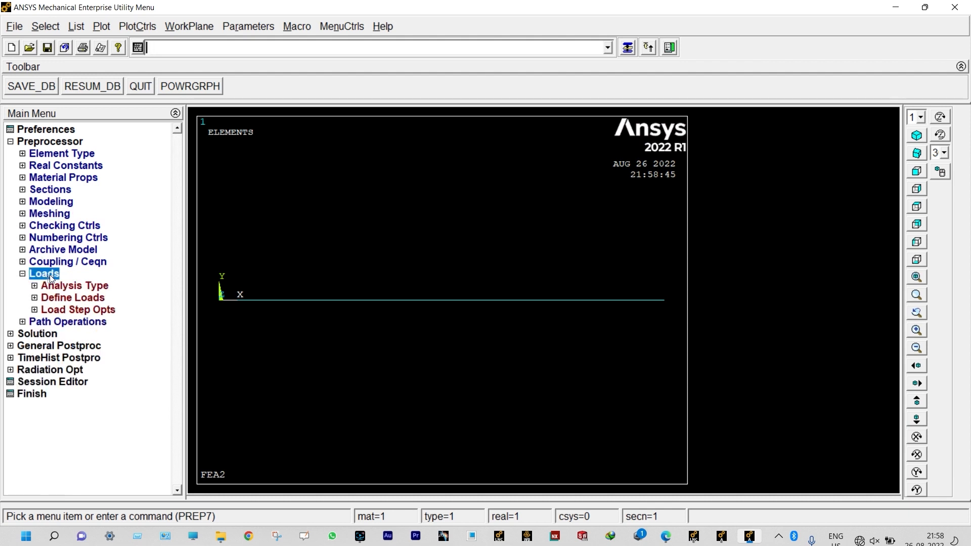
{"action": "left_click", "coordinate": [66, 287]}
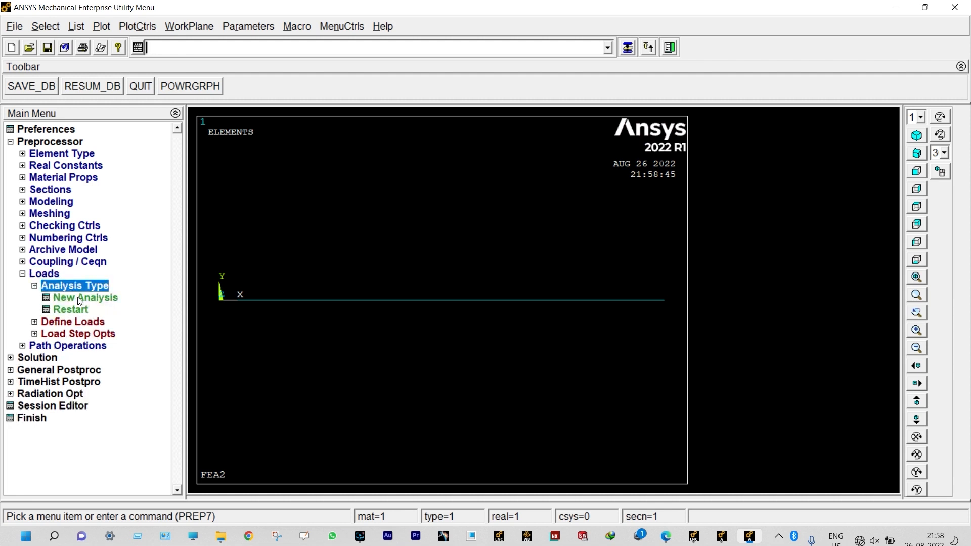
{"action": "left_click", "coordinate": [78, 299]}
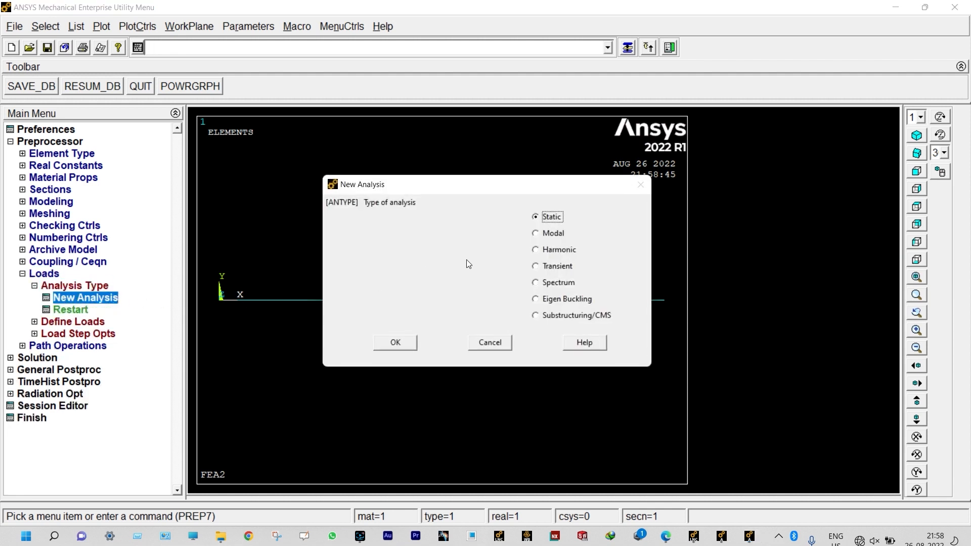
{"action": "left_click", "coordinate": [396, 343]}
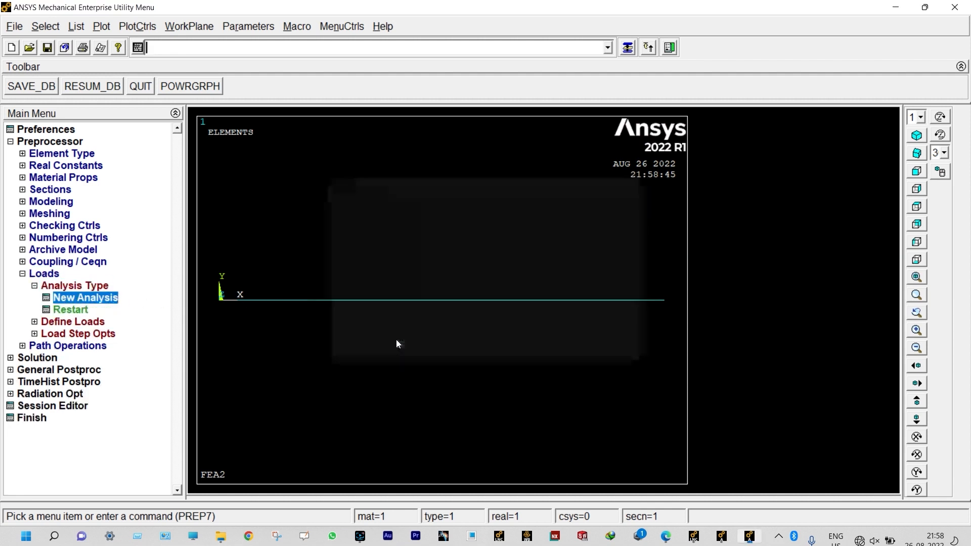
Constrain UX, UY, UZ, ROTX and ROTY on the keypoint at the origin of the beam.
{"action": "left_click", "coordinate": [94, 323]}
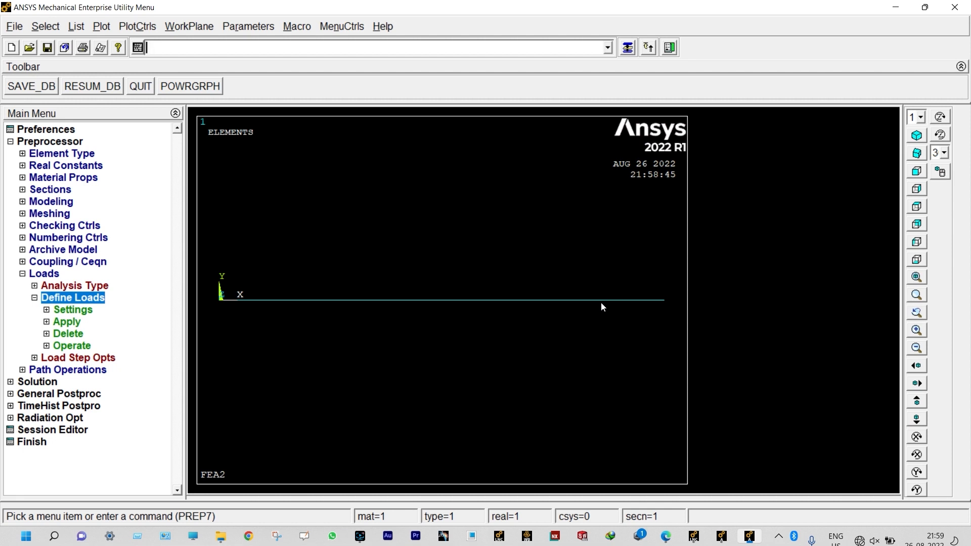
{"action": "left_click", "coordinate": [76, 321]}
{"action": "left_click", "coordinate": [83, 333]}
{"action": "left_click", "coordinate": [94, 346]}
{"action": "left_click", "coordinate": [108, 382]}
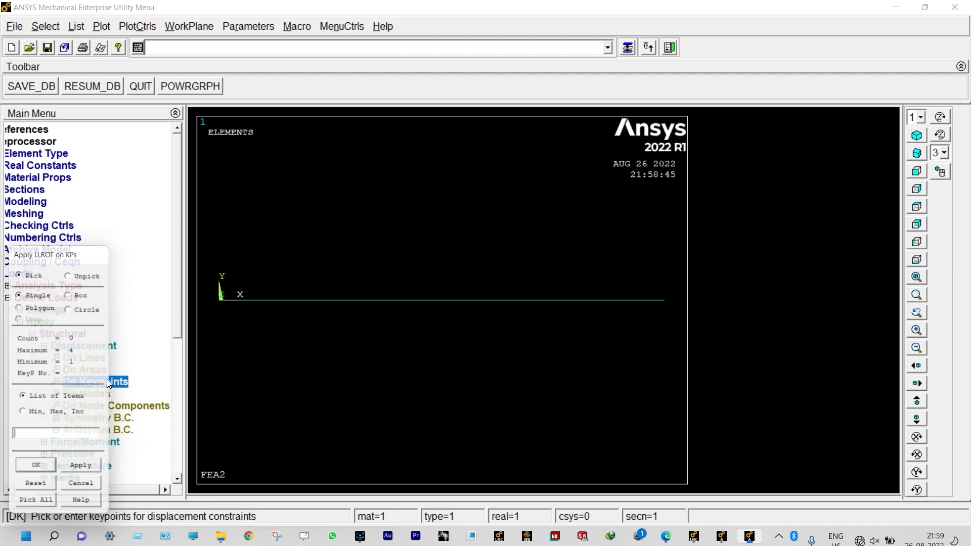
{"action": "left_click", "coordinate": [222, 313]}
{"action": "left_click", "coordinate": [37, 472]}
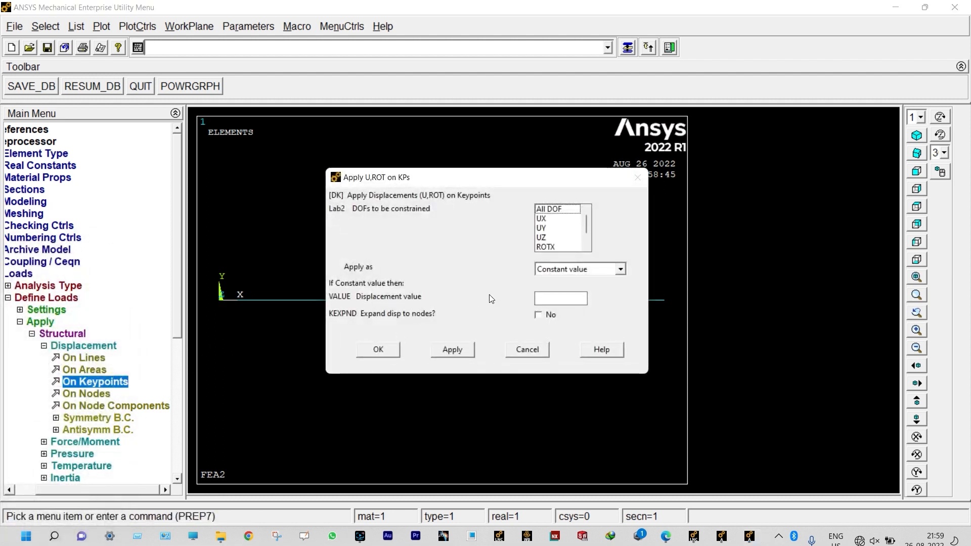
{"action": "left_click_drag", "start_coordinate": [547, 220], "coordinate": [547, 238]}
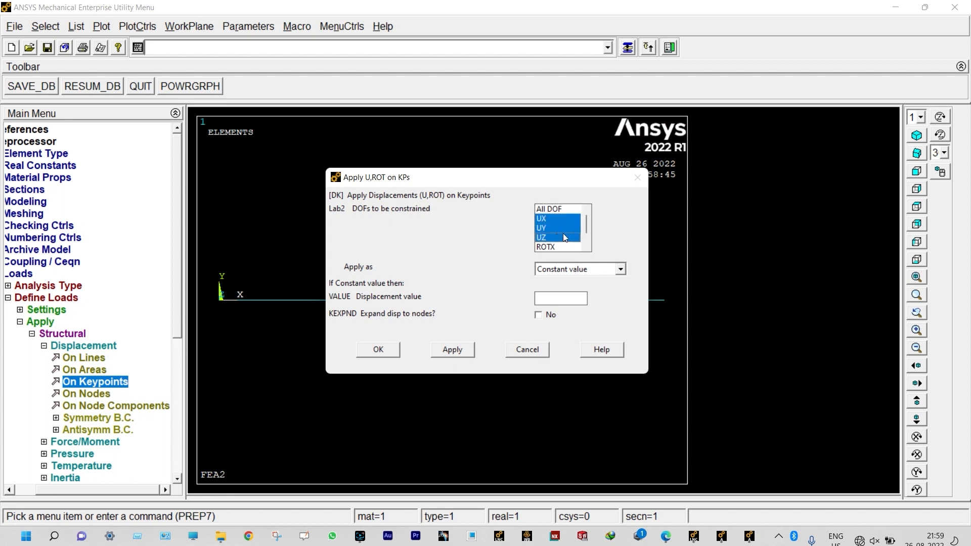
{"action": "scroll", "coordinate": [565, 238], "scroll_direction": "down", "scroll_amount": 1}
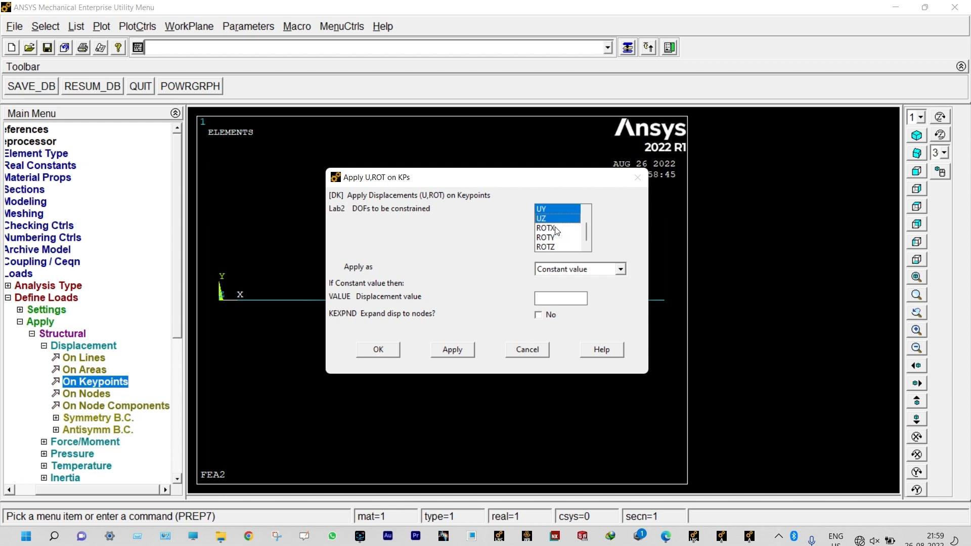
{"action": "left_click_drag", "start_coordinate": [556, 231], "coordinate": [554, 238]}
{"action": "left_click", "coordinate": [451, 350]}
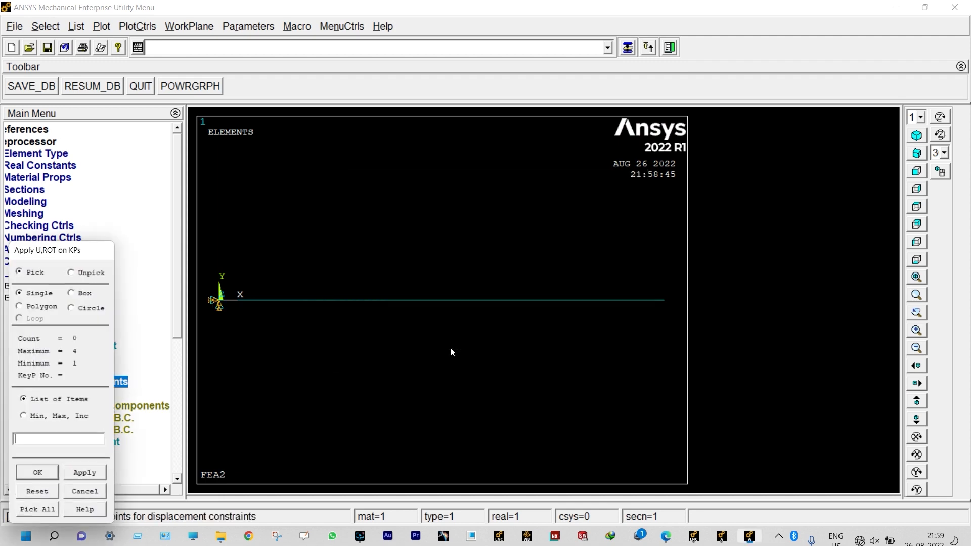
Constrain UY, UZ, ROTX and ROTY on the keypoint at the beam's far end, leaving UX free.
{"action": "left_click", "coordinate": [662, 305]}
{"action": "left_click", "coordinate": [51, 473]}
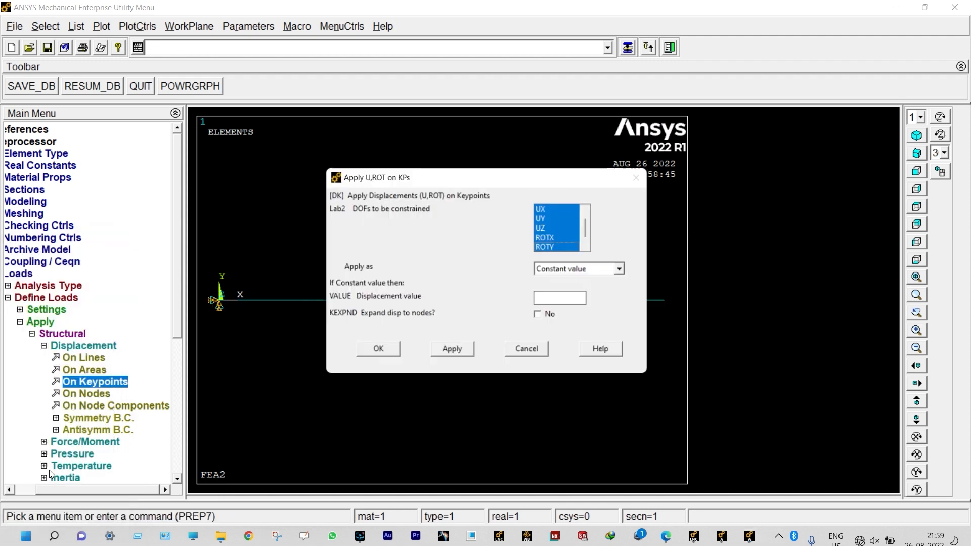
{"action": "left_click", "coordinate": [548, 210]}
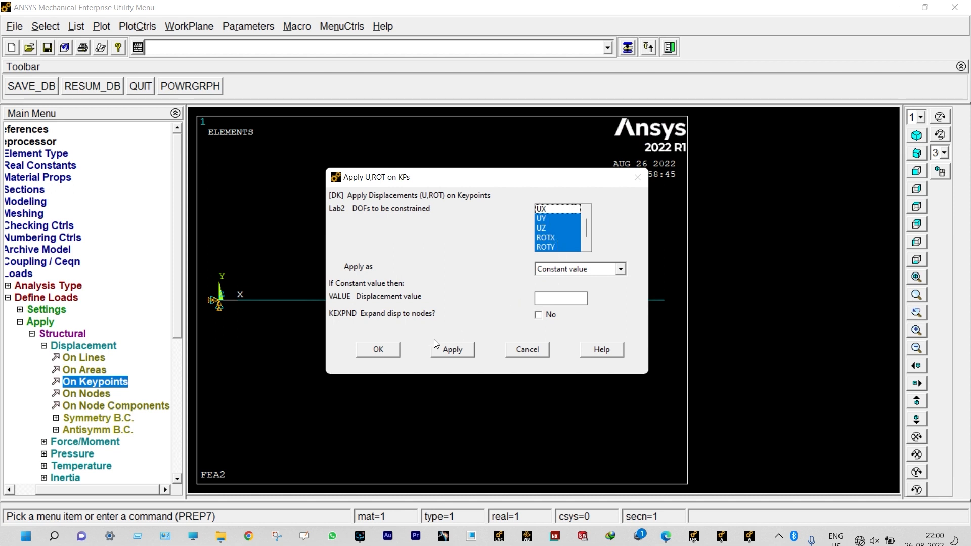
{"action": "left_click", "coordinate": [388, 351]}
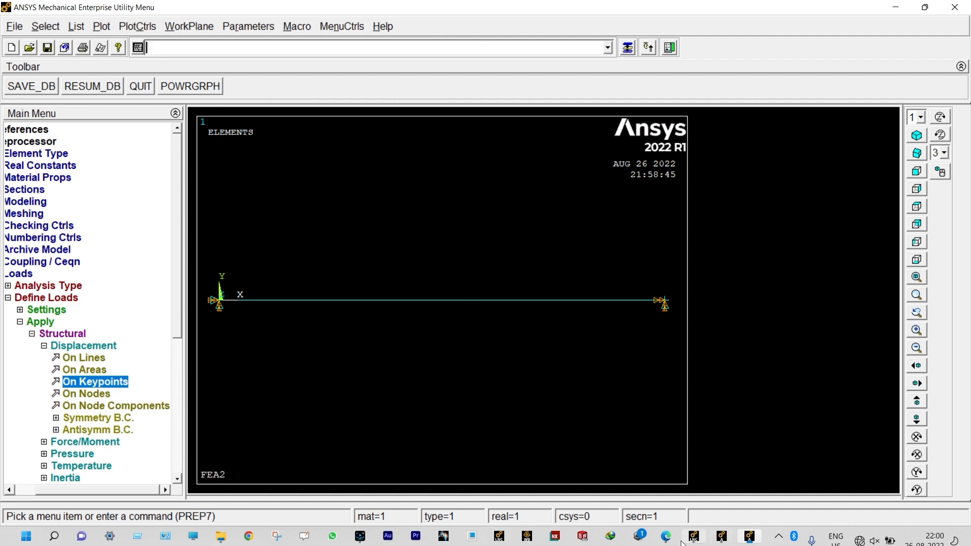
Check the distributed load in the beam problem PDF in the browser, and plot the model's lines back in ANSYS.
{"action": "left_click", "coordinate": [666, 536]}
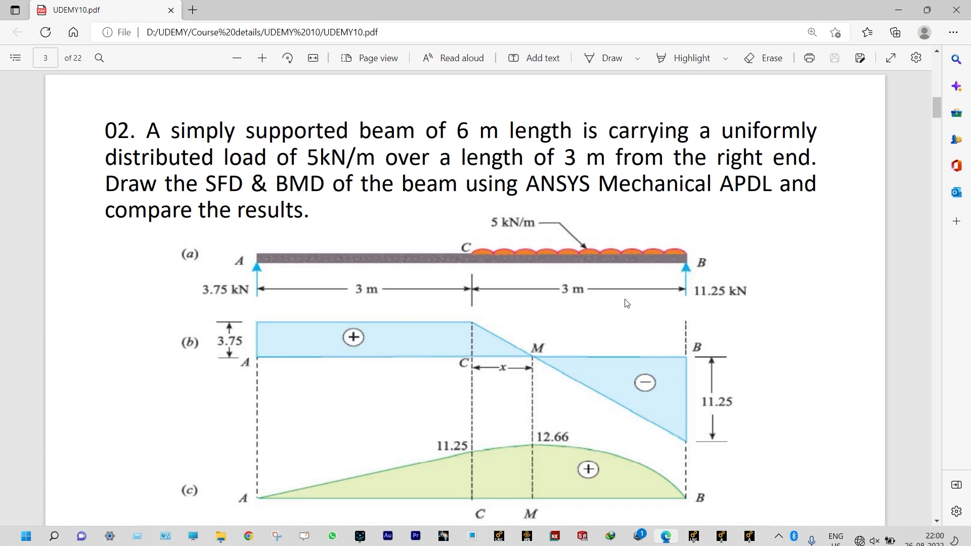
{"action": "left_click", "coordinate": [903, 11]}
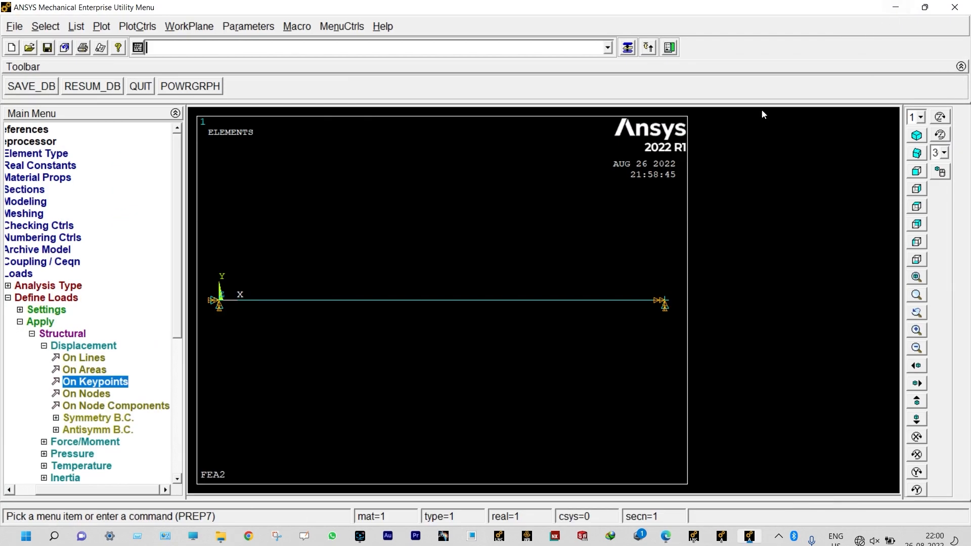
{"action": "left_click", "coordinate": [101, 346]}
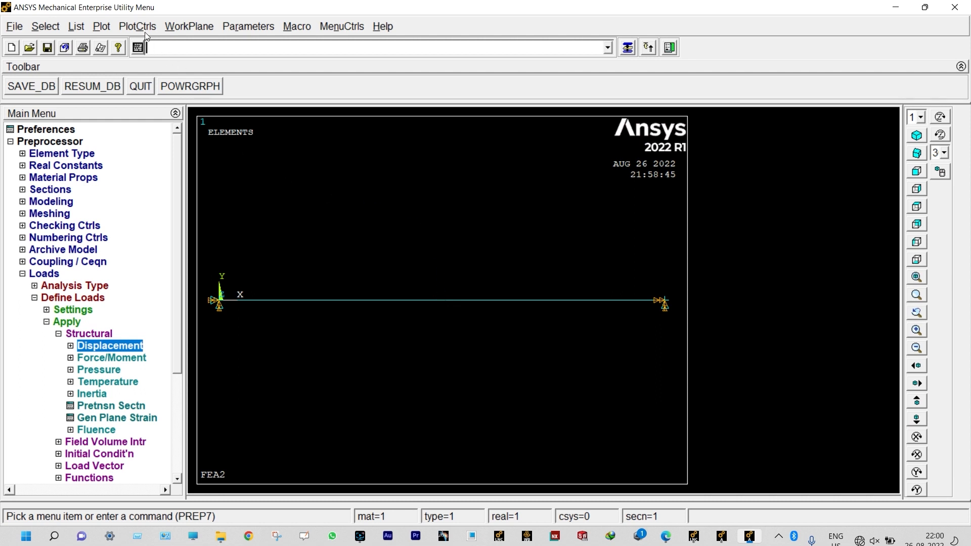
{"action": "left_click", "coordinate": [102, 26]}
{"action": "left_click", "coordinate": [115, 80]}
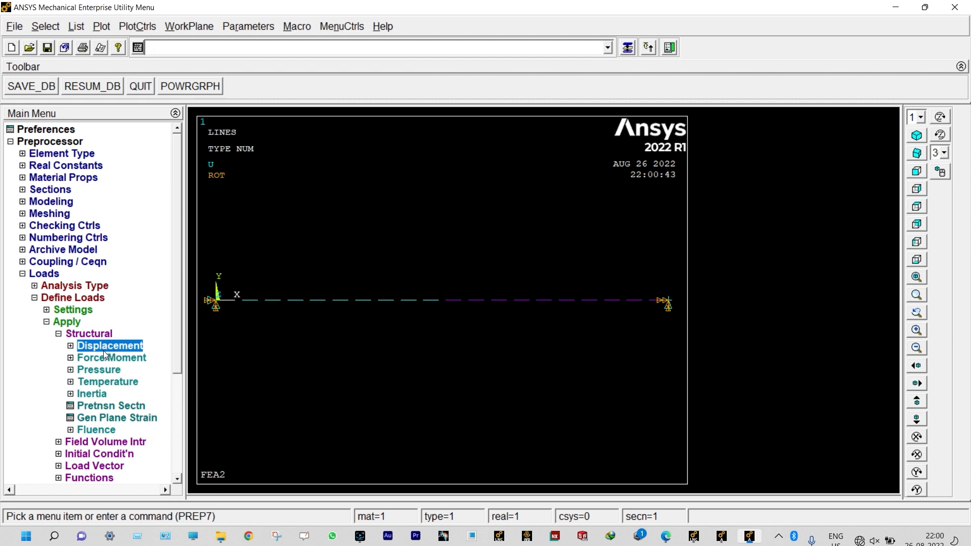
Apply a uniform pressure of -5000 with load key 1 to the beam elements between keypoints 2 and 3.
{"action": "left_click", "coordinate": [103, 372]}
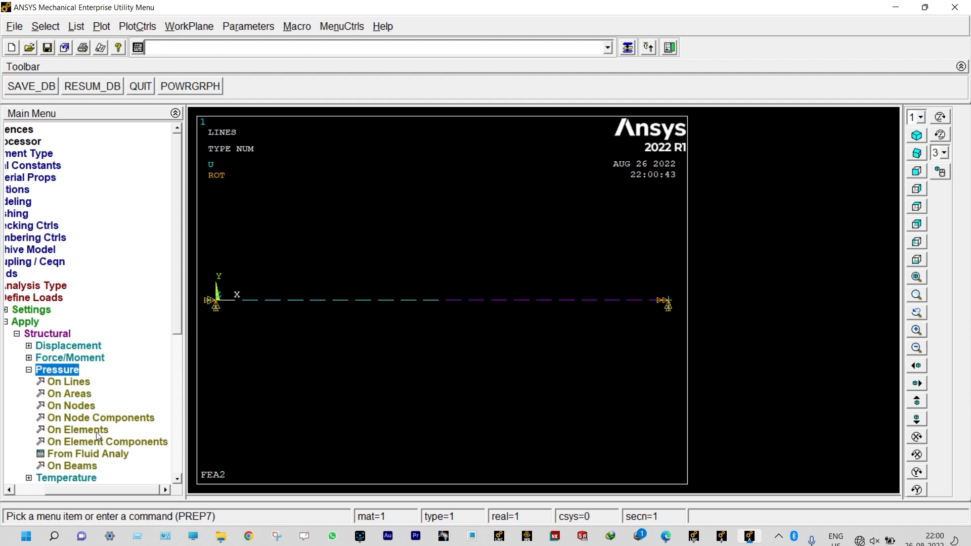
{"action": "left_click", "coordinate": [86, 462]}
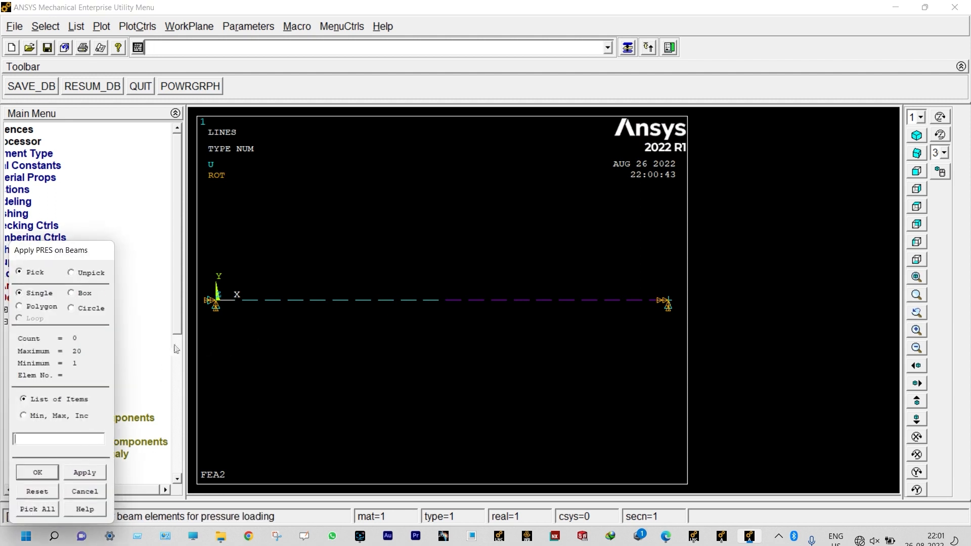
{"action": "left_click", "coordinate": [71, 293]}
{"action": "left_click_drag", "start_coordinate": [441, 290], "coordinate": [676, 323]}
{"action": "left_click", "coordinate": [51, 472]}
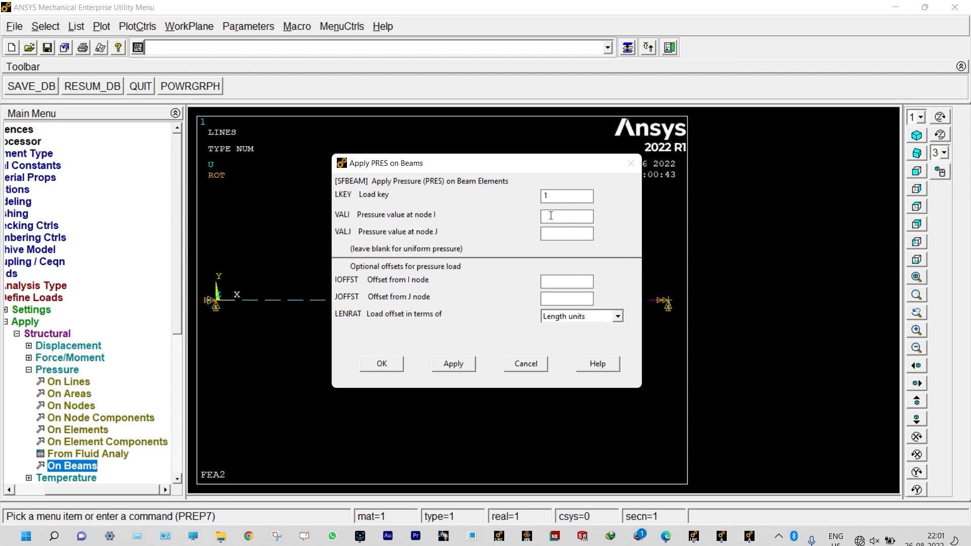
{"action": "type", "text": "5000"}
{"action": "type", "text": "-5000"}
{"action": "left_click", "coordinate": [393, 365]}
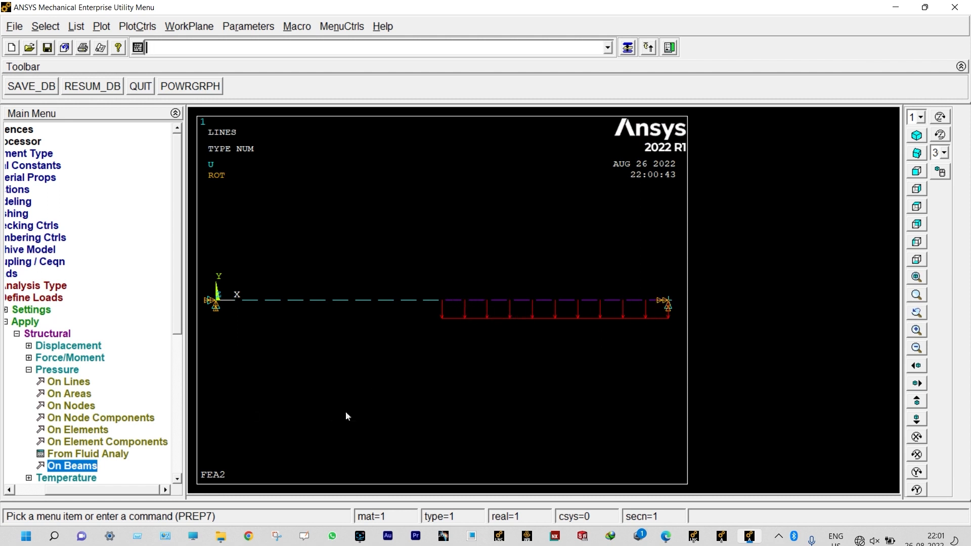
Solve the current load step for the beam, and dismiss the completion note and the solution status listing.
{"action": "left_click", "coordinate": [9, 490]}
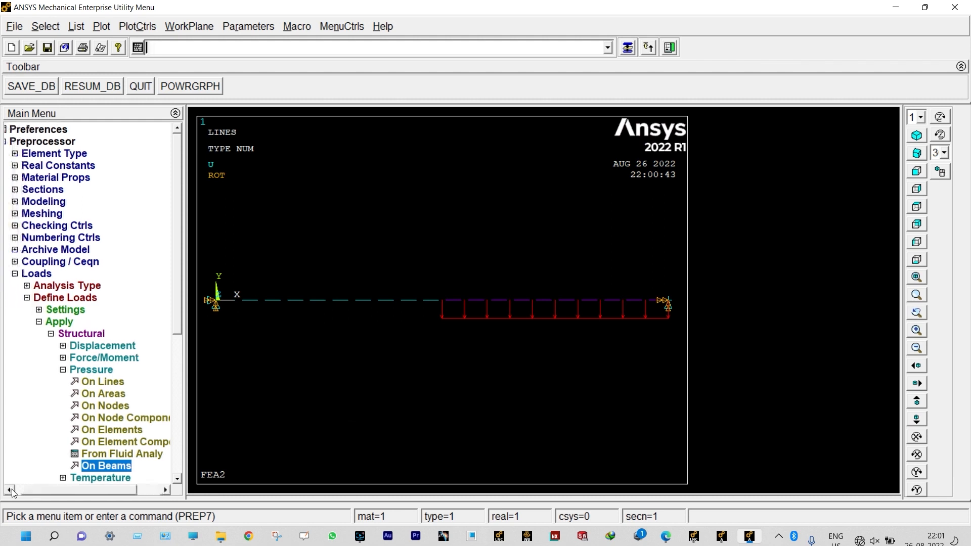
{"action": "left_click", "coordinate": [16, 274]}
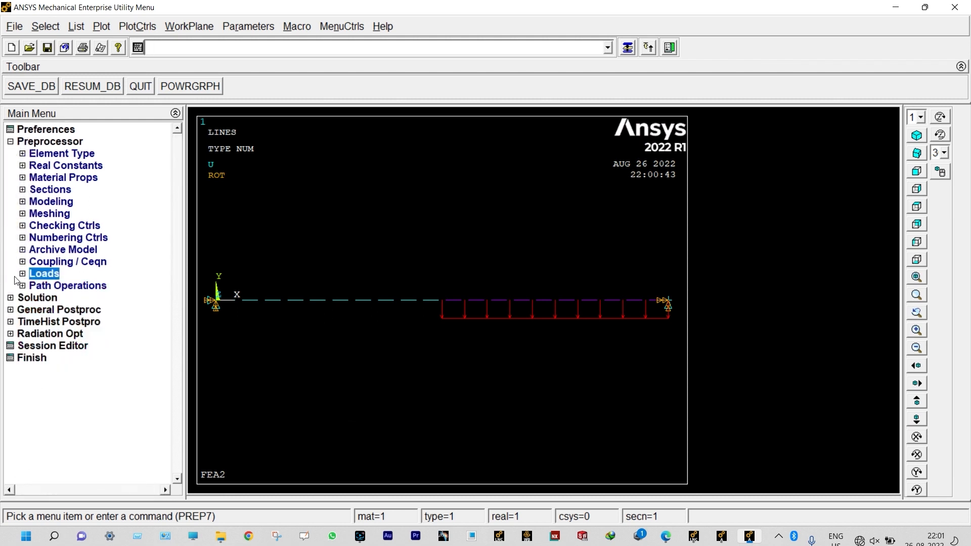
{"action": "left_click", "coordinate": [30, 299]}
{"action": "left_click", "coordinate": [53, 228]}
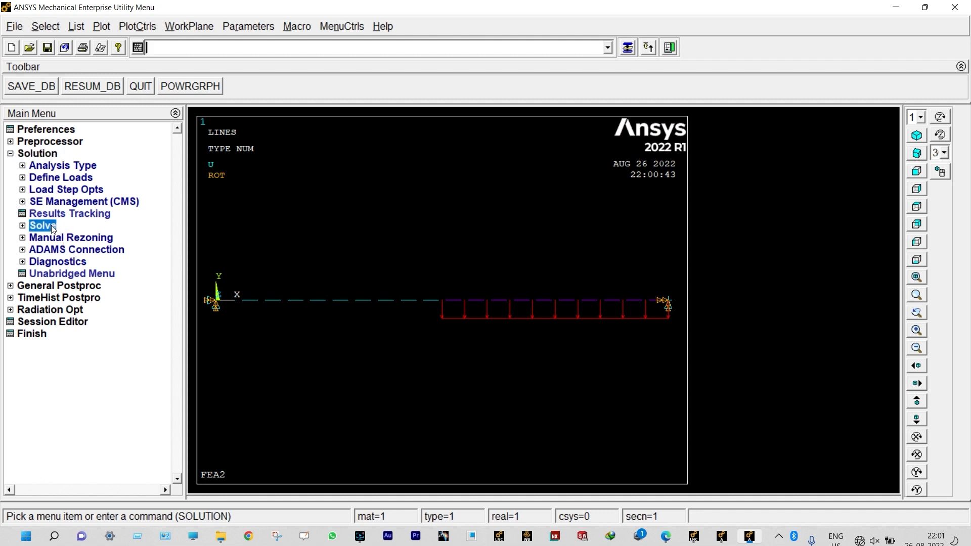
{"action": "left_click", "coordinate": [59, 241]}
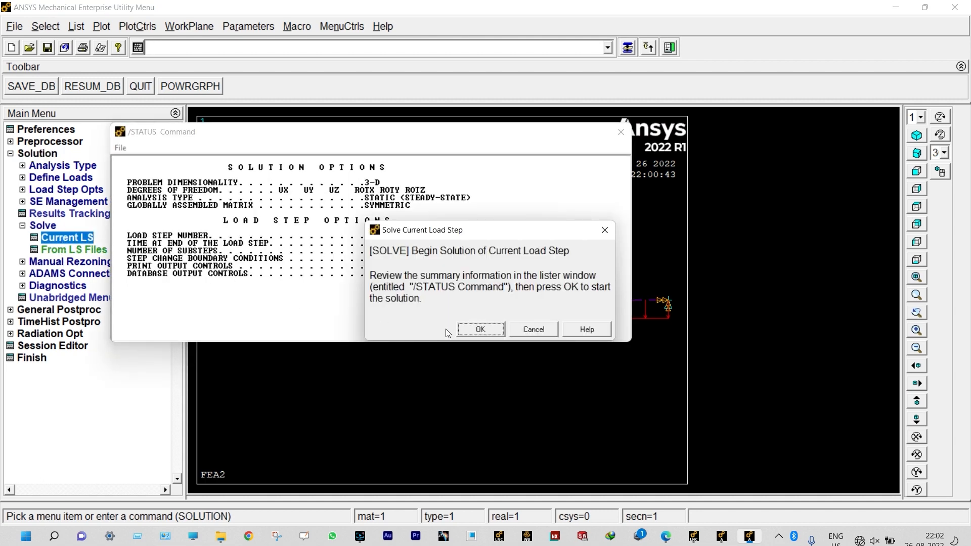
{"action": "left_click", "coordinate": [479, 329]}
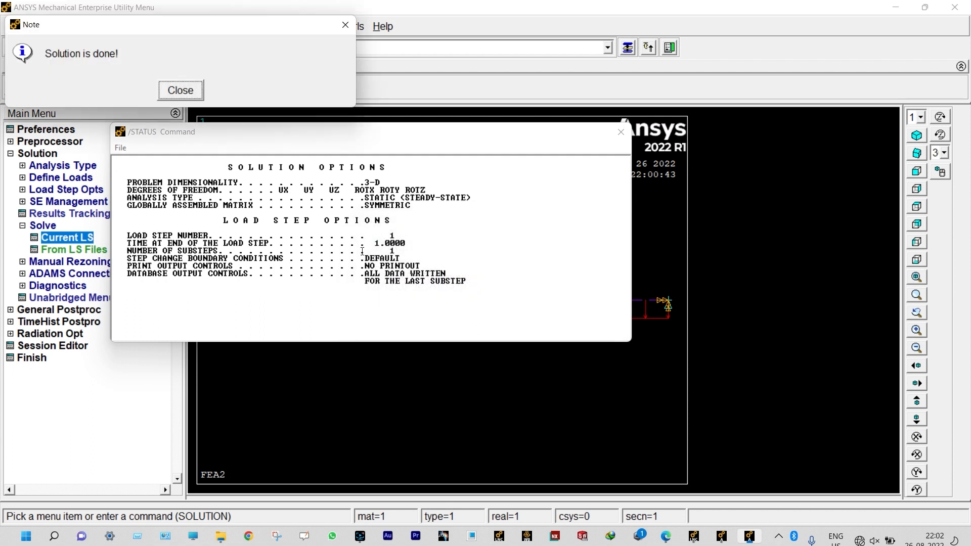
{"action": "left_click", "coordinate": [200, 92]}
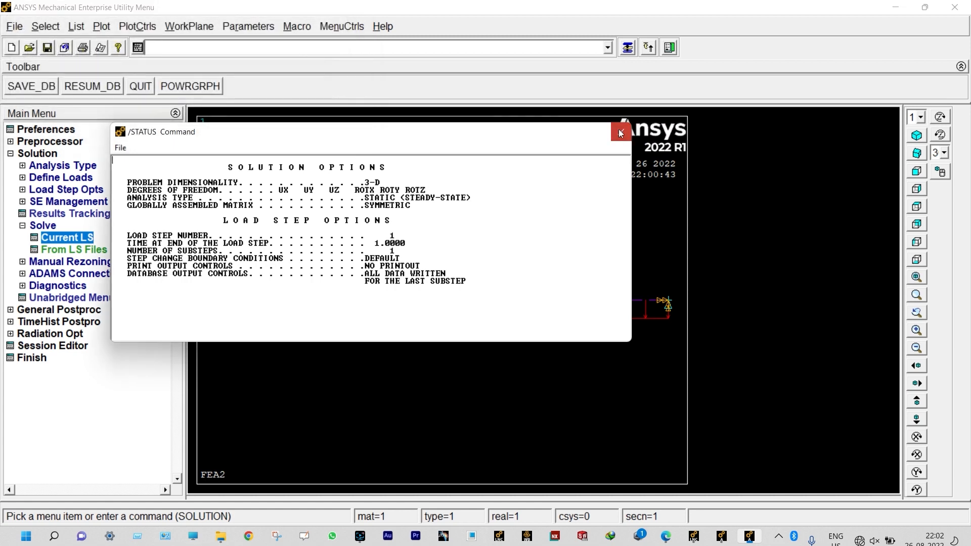
{"action": "left_click", "coordinate": [622, 133]}
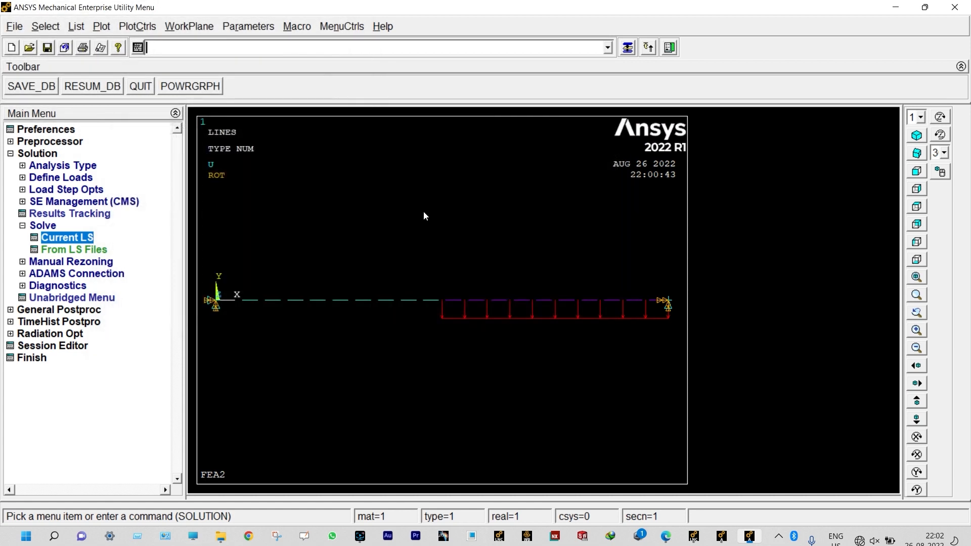
Read the last results set into the general postprocessor.
{"action": "left_click", "coordinate": [86, 311]}
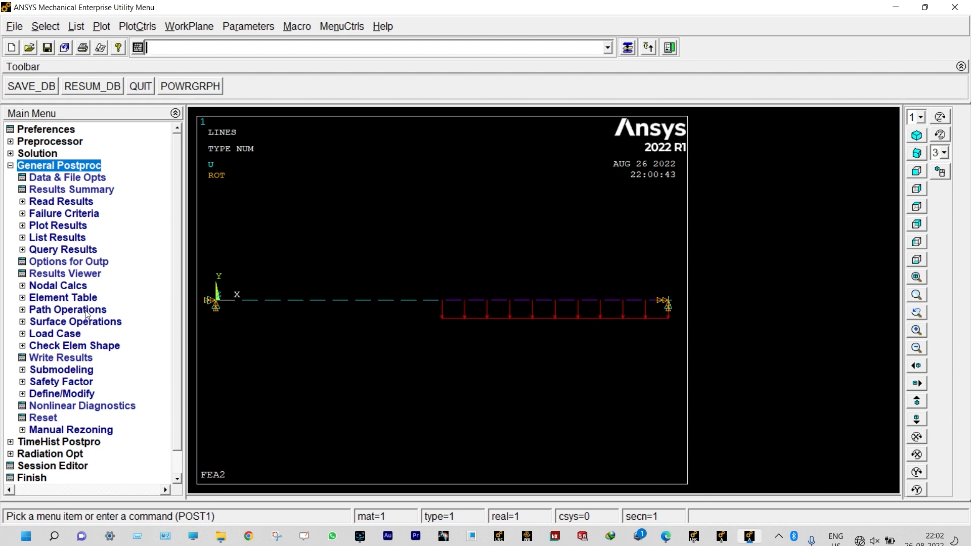
{"action": "left_click", "coordinate": [60, 203]}
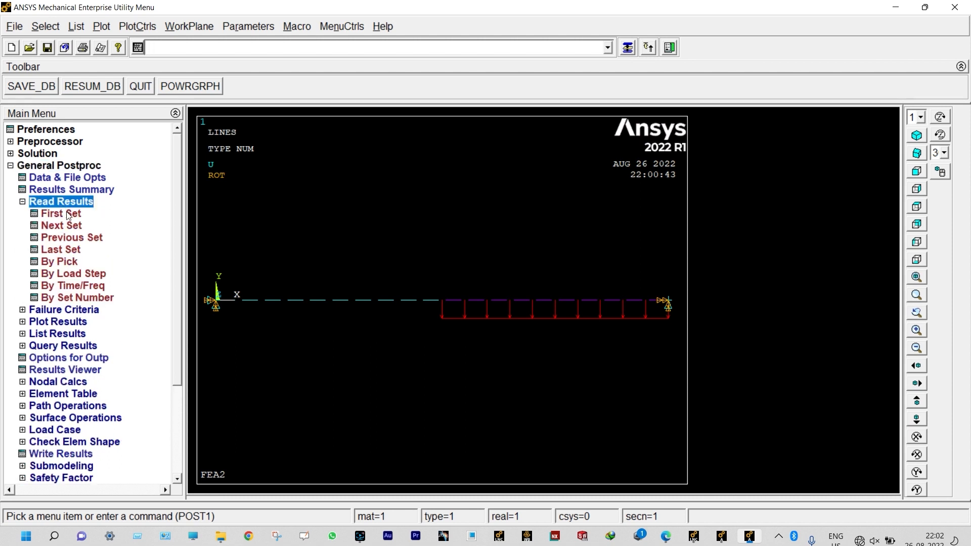
{"action": "left_click", "coordinate": [77, 250]}
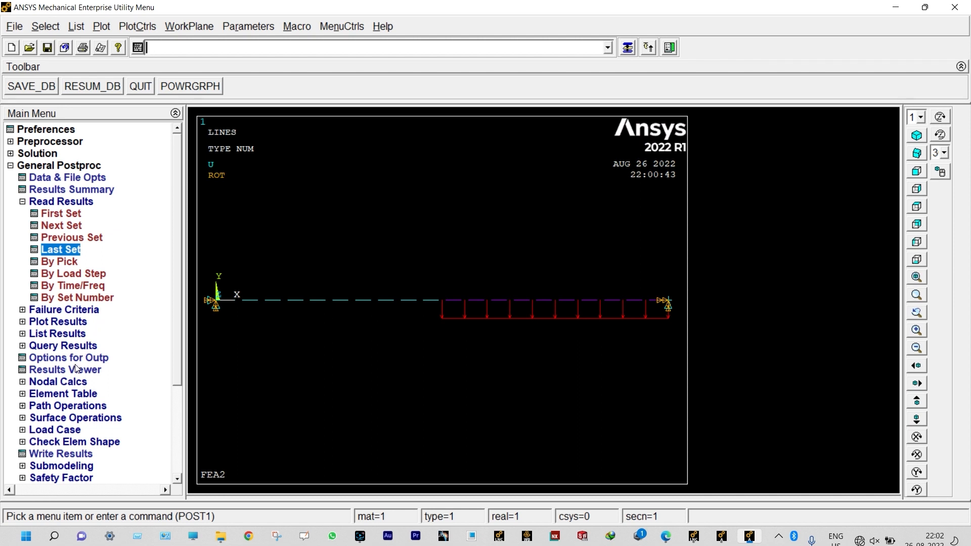
Define an element table item by sequence number with SMISC,2.
{"action": "left_click", "coordinate": [76, 394]}
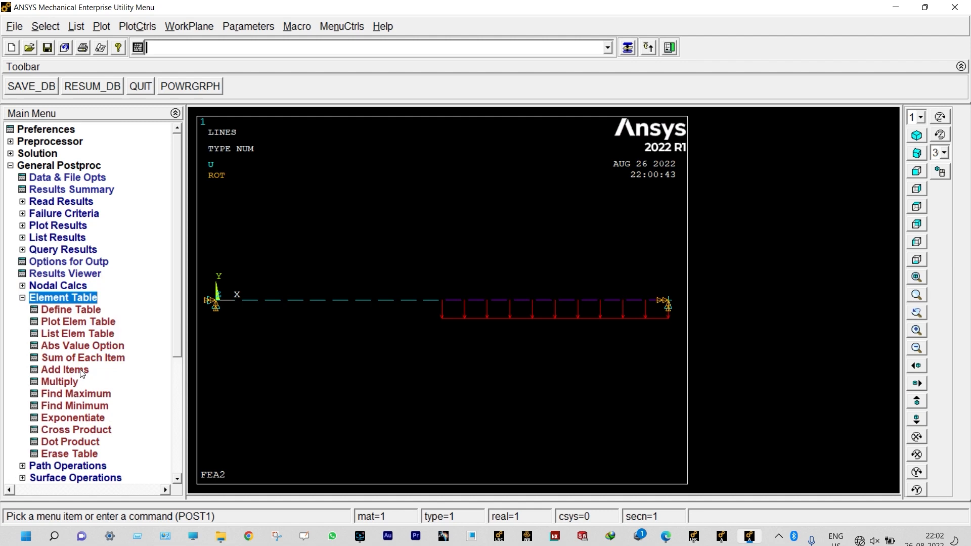
{"action": "left_click", "coordinate": [77, 309]}
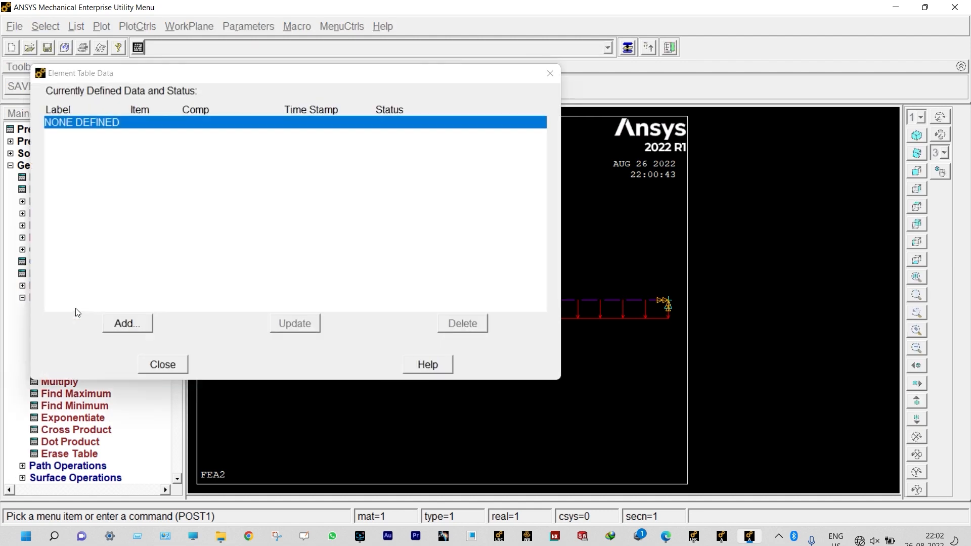
{"action": "left_click", "coordinate": [131, 324]}
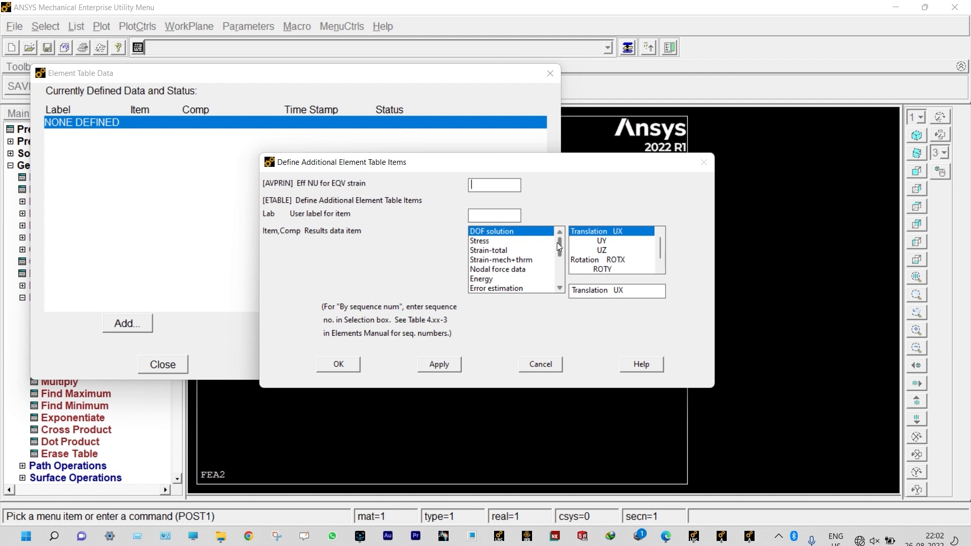
{"action": "left_click_drag", "start_coordinate": [560, 245], "coordinate": [561, 276]}
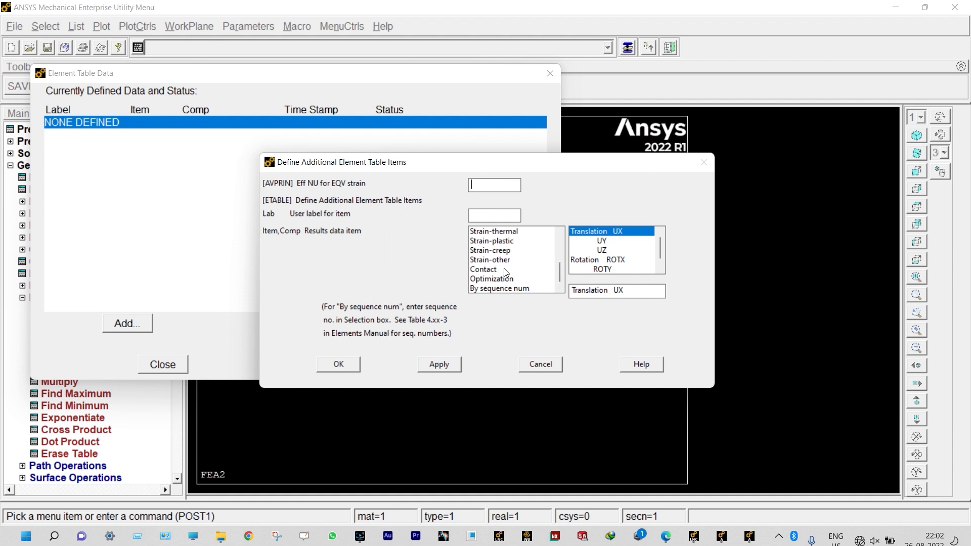
{"action": "left_click", "coordinate": [503, 289]}
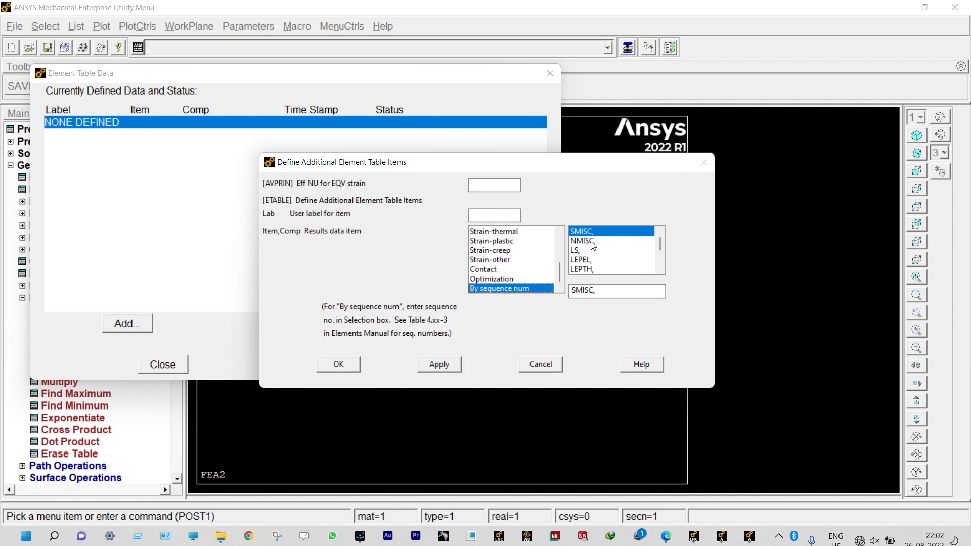
{"action": "left_click", "coordinate": [593, 292]}
{"action": "type", "text": "2"}
{"action": "left_click", "coordinate": [449, 366]}
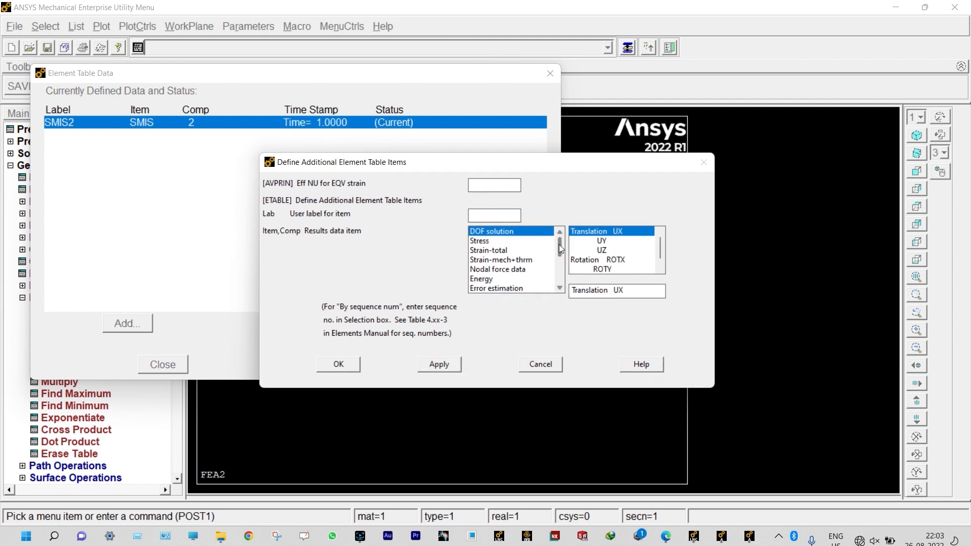
Add a second element table item by sequence number with SMISC,15.
{"action": "left_click_drag", "start_coordinate": [559, 244], "coordinate": [557, 269]}
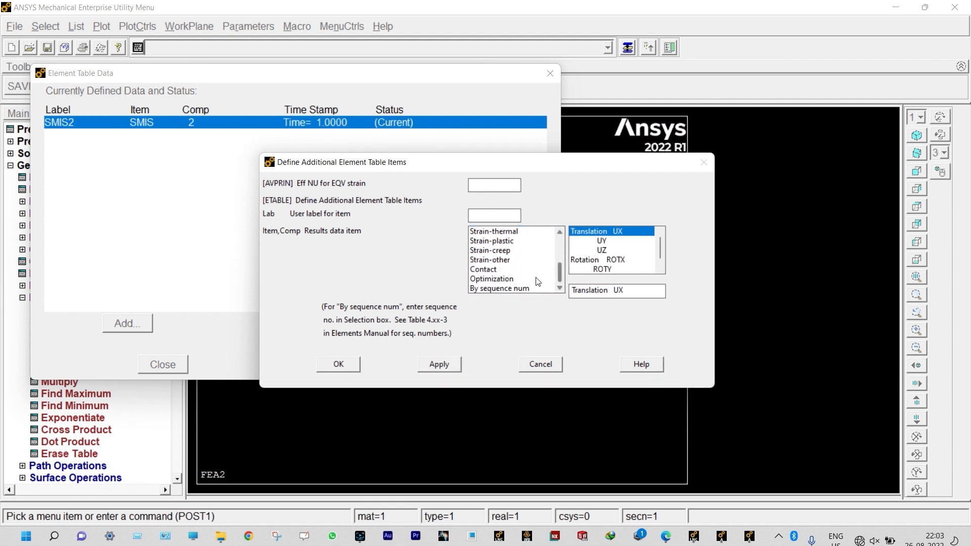
{"action": "left_click", "coordinate": [507, 288]}
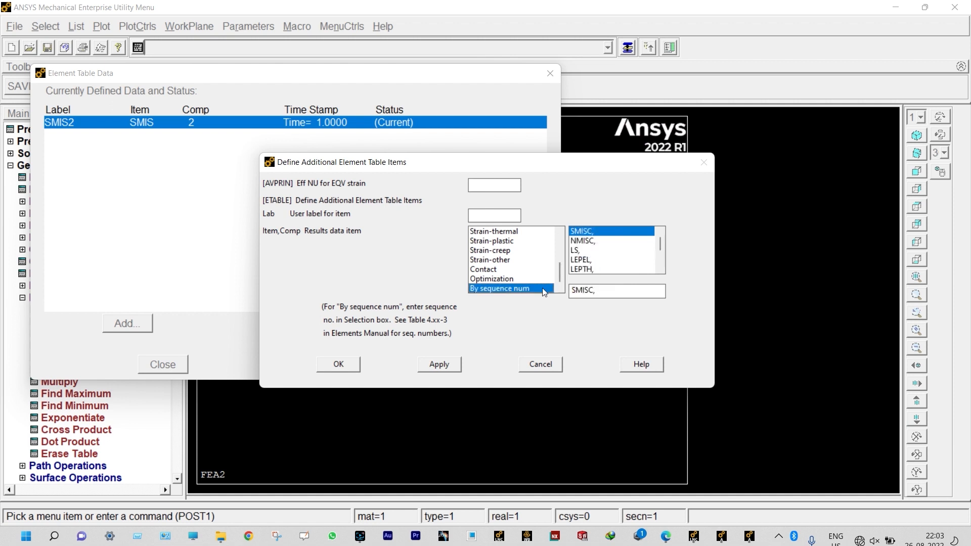
{"action": "left_click", "coordinate": [604, 292]}
{"action": "type", "text": "15"}
{"action": "left_click", "coordinate": [448, 364]}
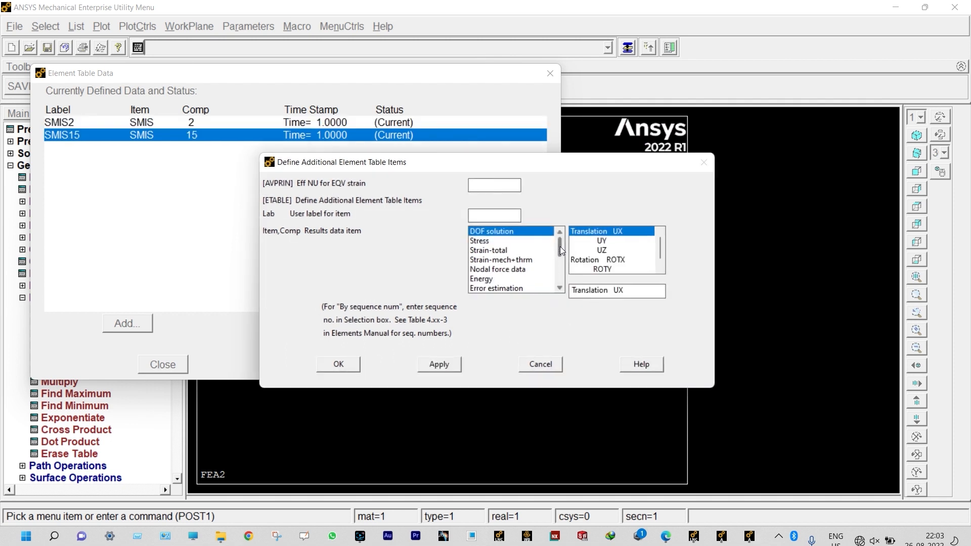
Add a third element table item by sequence number with SMISC,5.
{"action": "left_click_drag", "start_coordinate": [561, 250], "coordinate": [558, 279]}
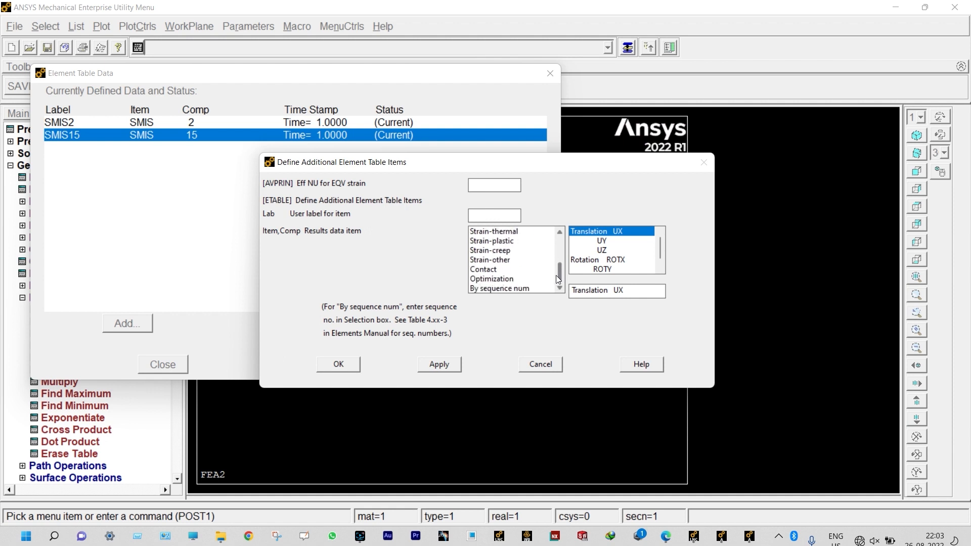
{"action": "left_click", "coordinate": [510, 289]}
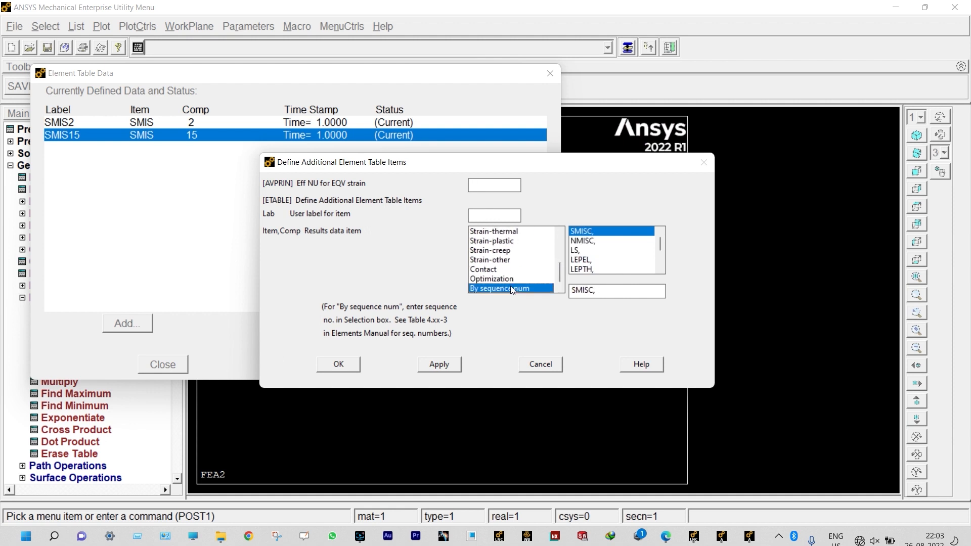
{"action": "left_click", "coordinate": [599, 291]}
{"action": "type", "text": "5"}
{"action": "left_click", "coordinate": [440, 367]}
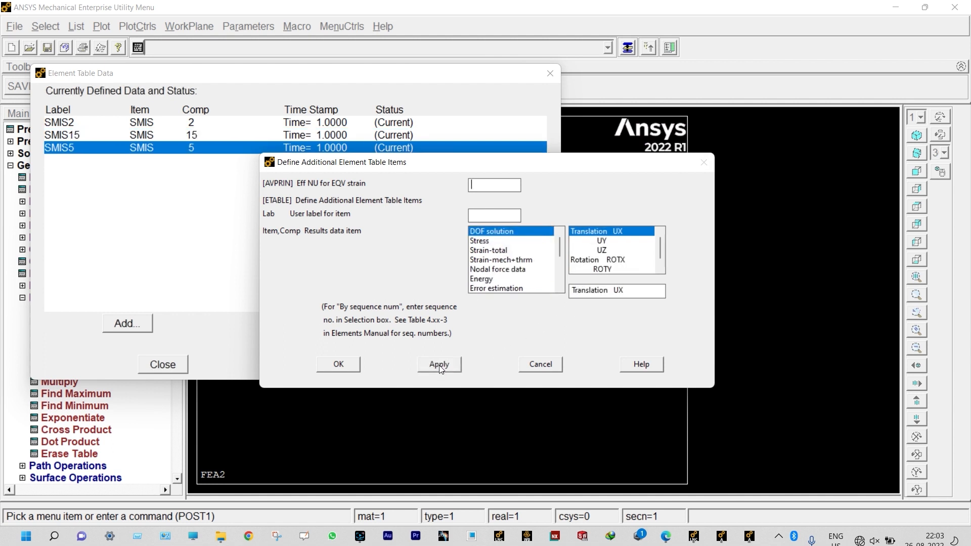
Add a fourth element table item by sequence number with SMISC,18, and finish defining the element table.
{"action": "left_click_drag", "start_coordinate": [560, 242], "coordinate": [557, 277]}
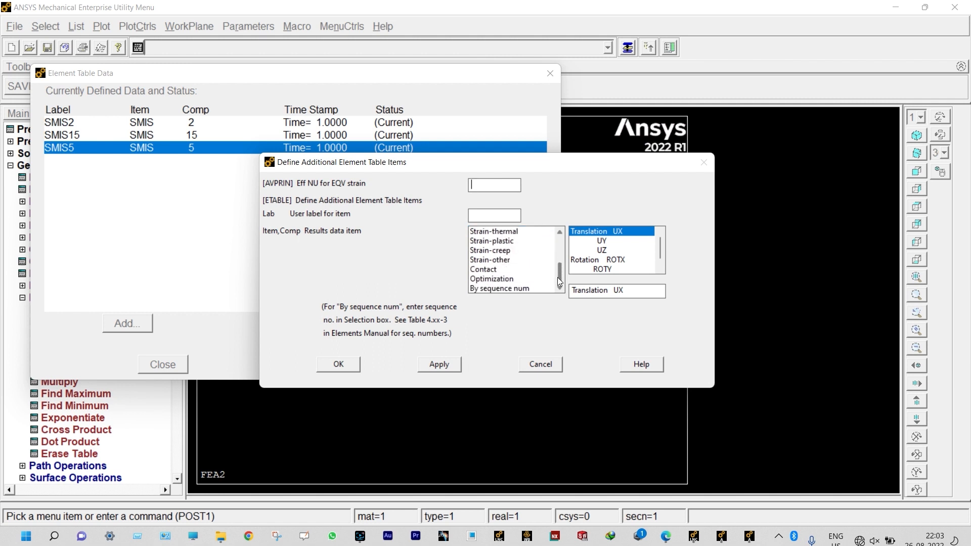
{"action": "left_click", "coordinate": [524, 289]}
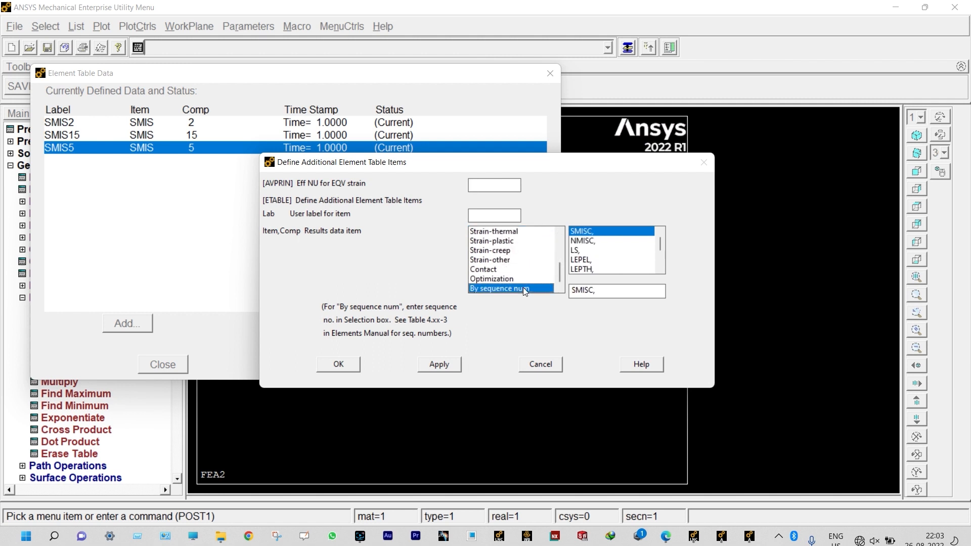
{"action": "left_click", "coordinate": [599, 290]}
{"action": "type", "text": "18"}
{"action": "left_click", "coordinate": [357, 364]}
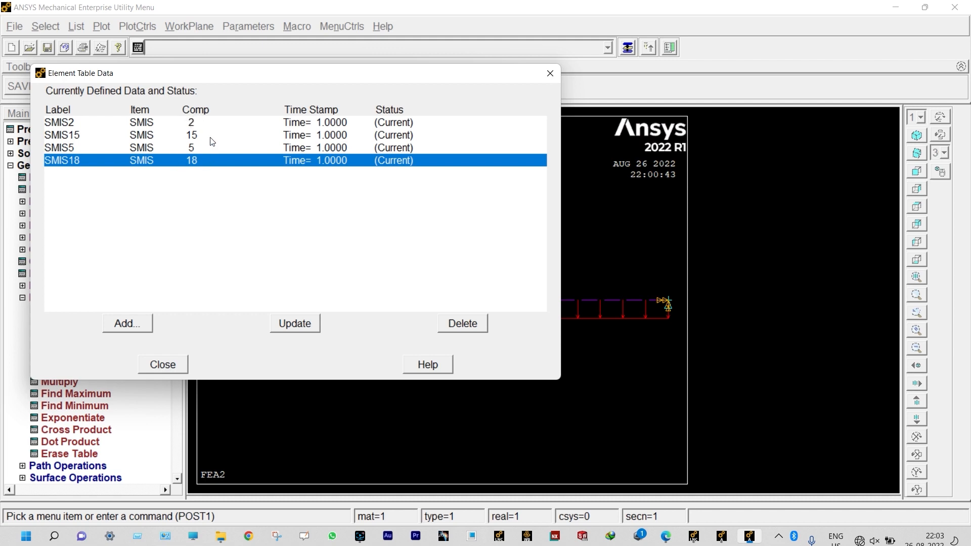
{"action": "left_click", "coordinate": [166, 367]}
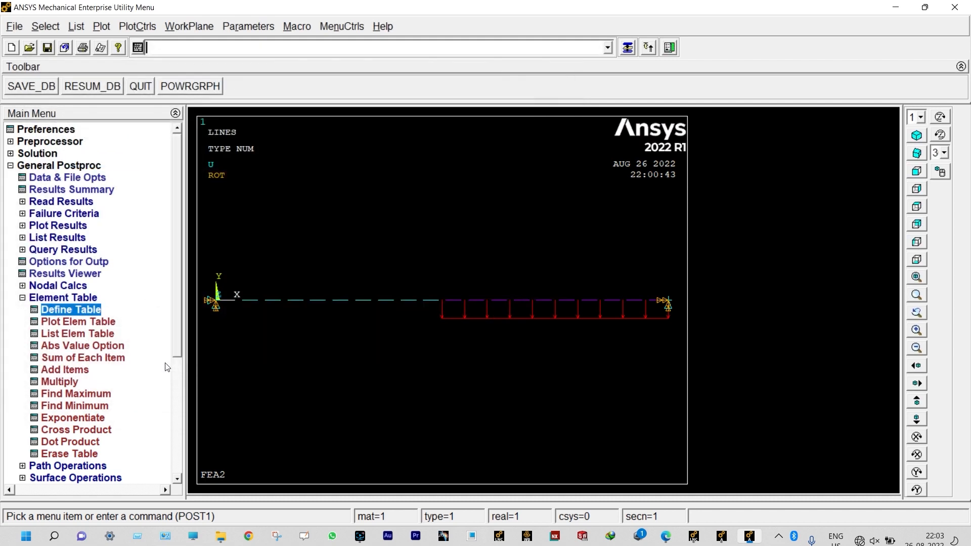
List the reaction solution for all items, compare it with the support reactions in the browser's beam problem PDF, and close the listing in ANSYS.
{"action": "left_click", "coordinate": [55, 297]}
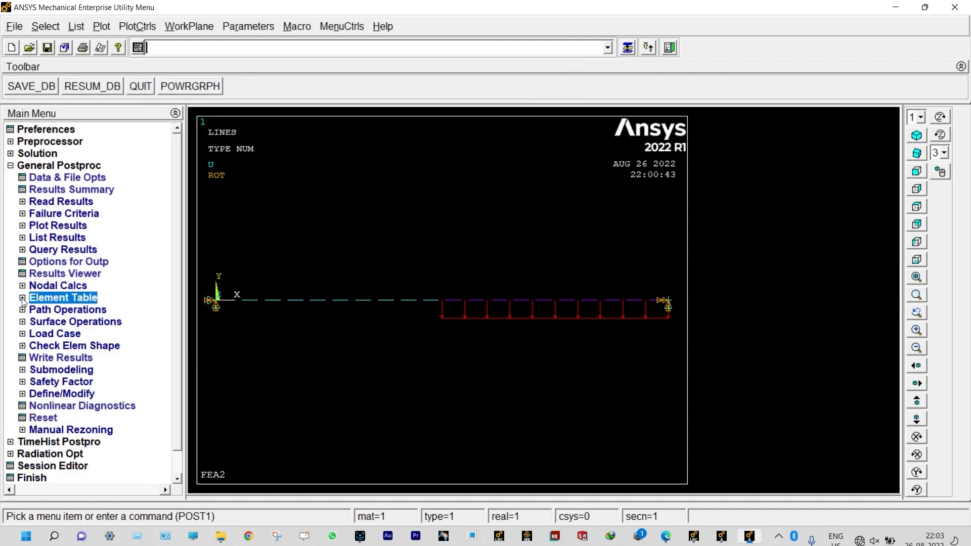
{"action": "left_click", "coordinate": [45, 238]}
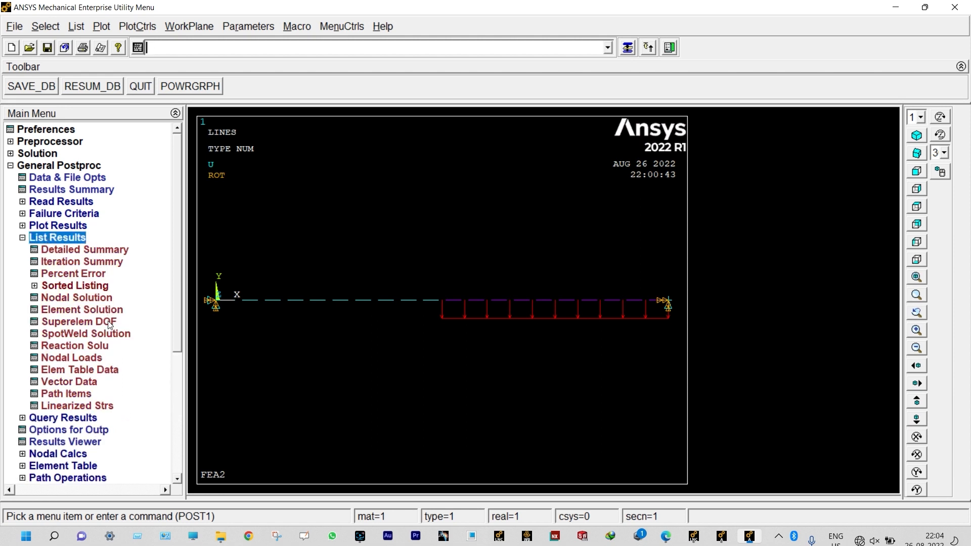
{"action": "left_click", "coordinate": [75, 347]}
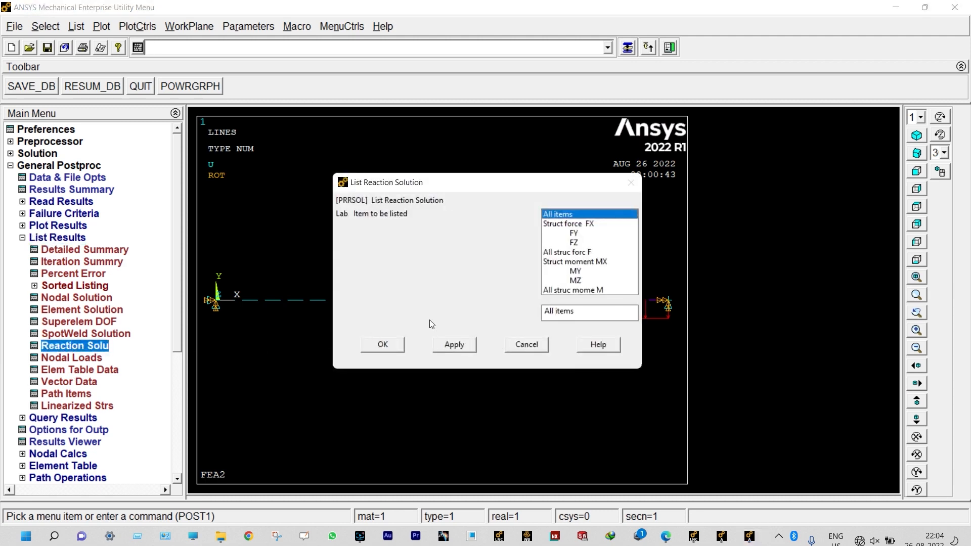
{"action": "left_click", "coordinate": [383, 345]}
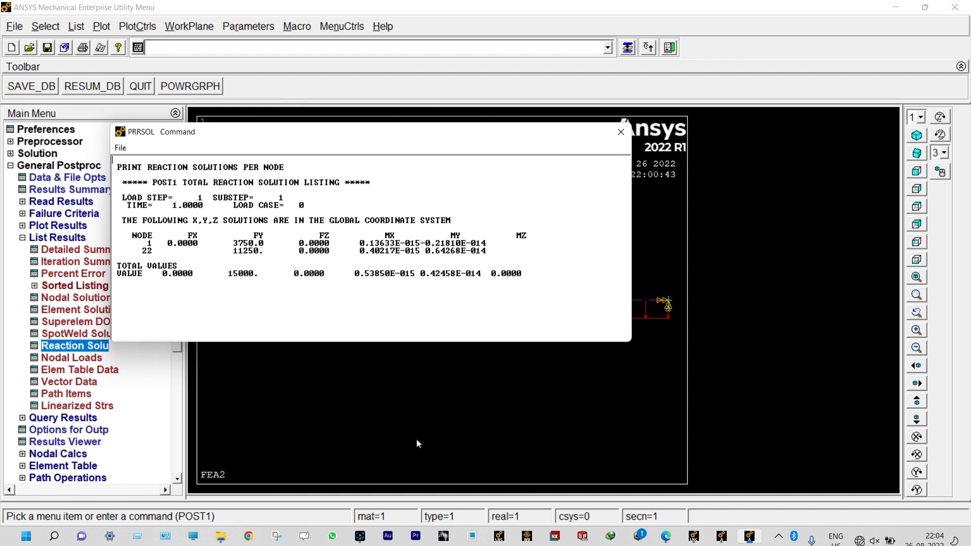
{"action": "left_click", "coordinate": [666, 542]}
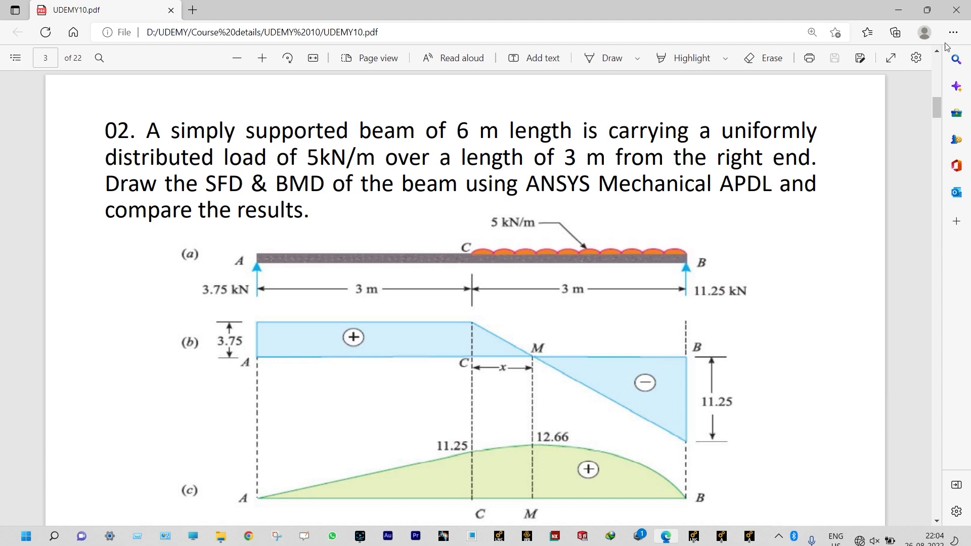
{"action": "left_click", "coordinate": [897, 9]}
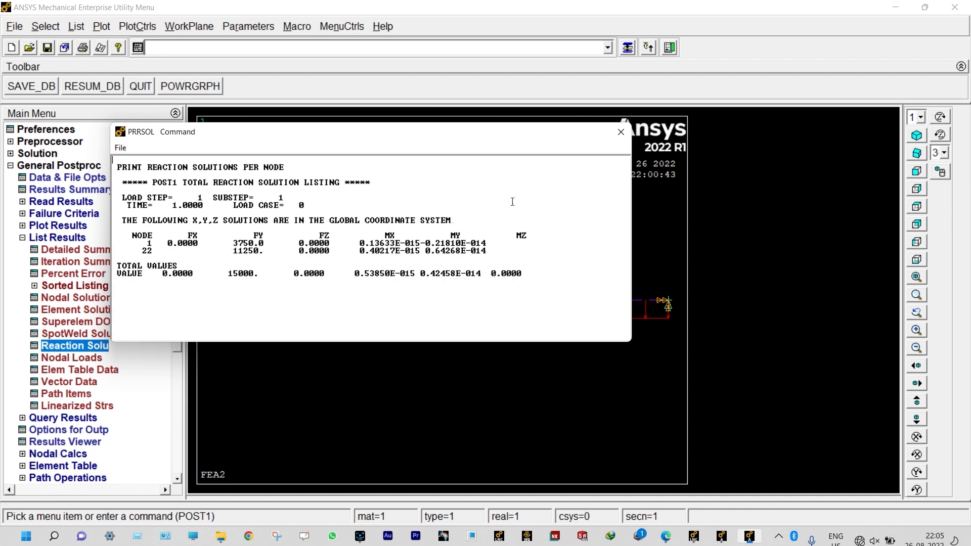
{"action": "left_click", "coordinate": [621, 131]}
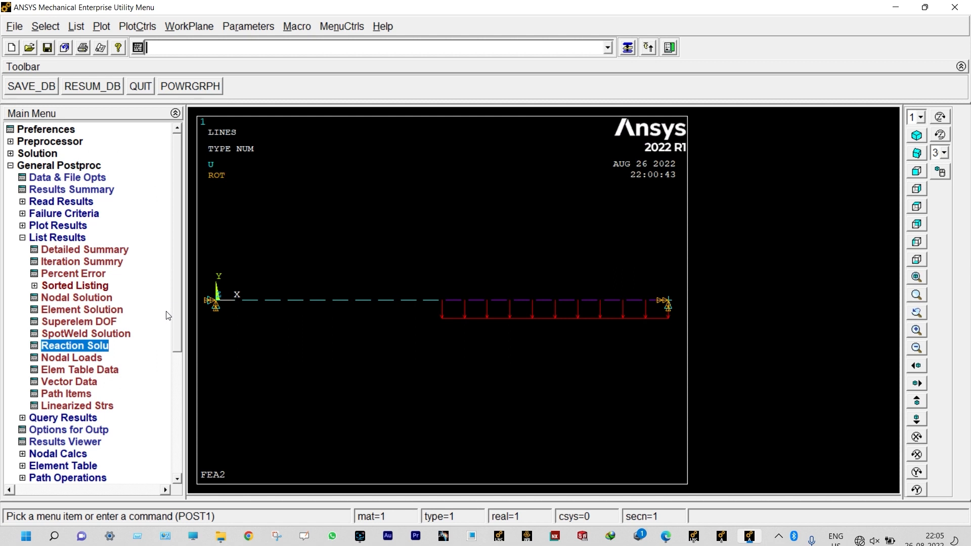
List the element table data for items SMIS2, SMIS15, SMIS5 and SMIS18.
{"action": "left_click", "coordinate": [99, 372]}
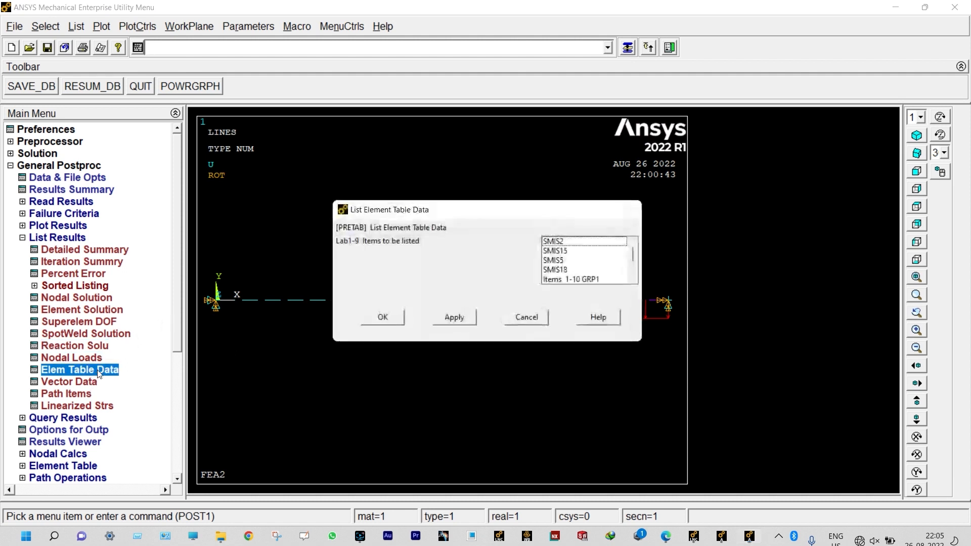
{"action": "left_click", "coordinate": [554, 241]}
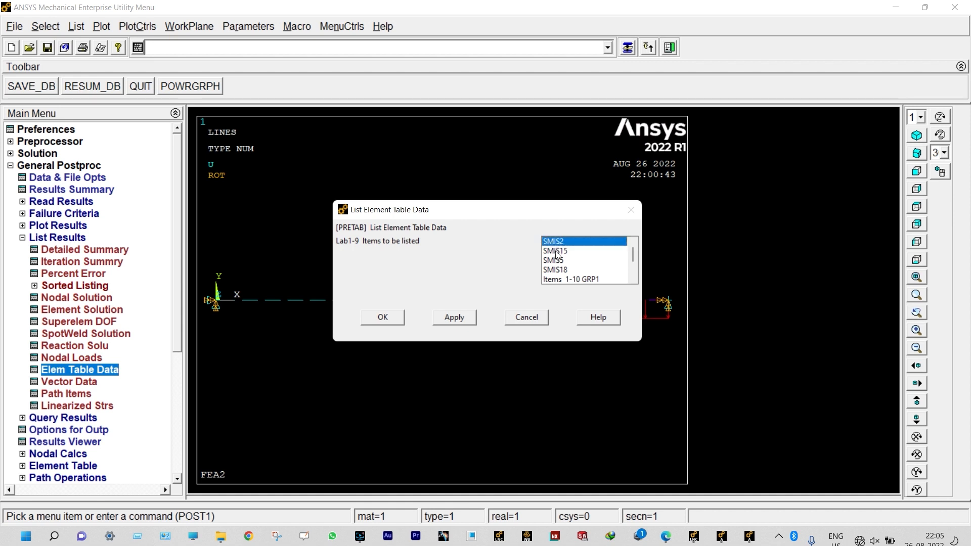
{"action": "left_click", "coordinate": [556, 252]}
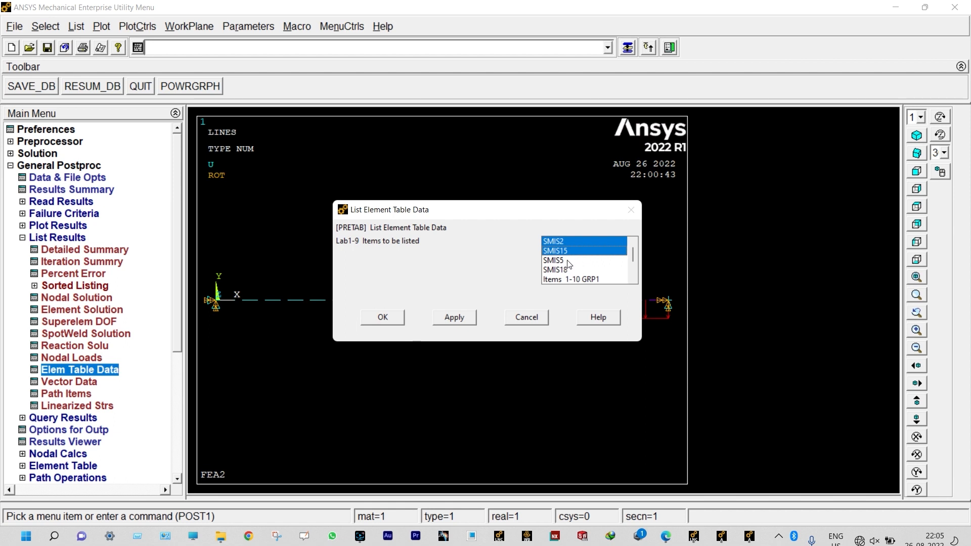
{"action": "left_click", "coordinate": [563, 261]}
{"action": "left_click", "coordinate": [562, 270]}
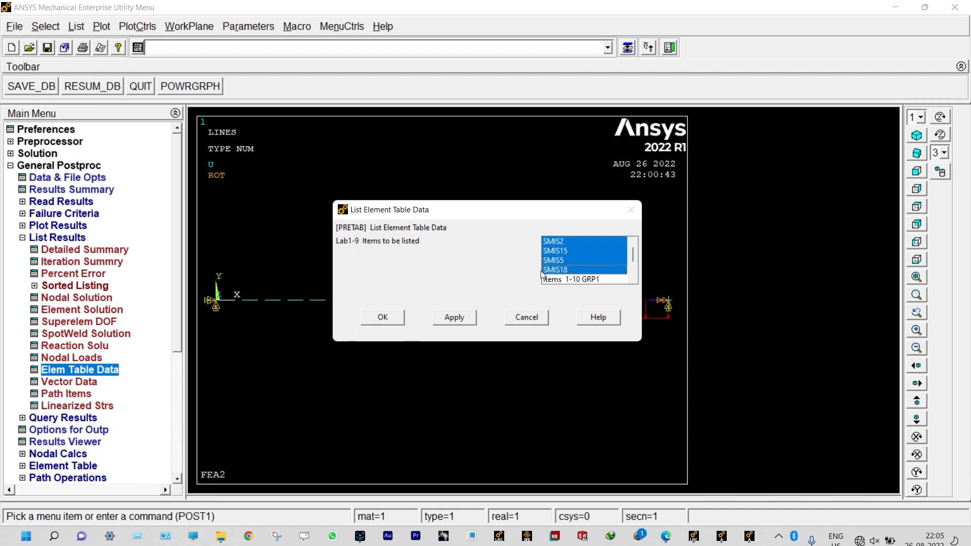
{"action": "left_click", "coordinate": [389, 320]}
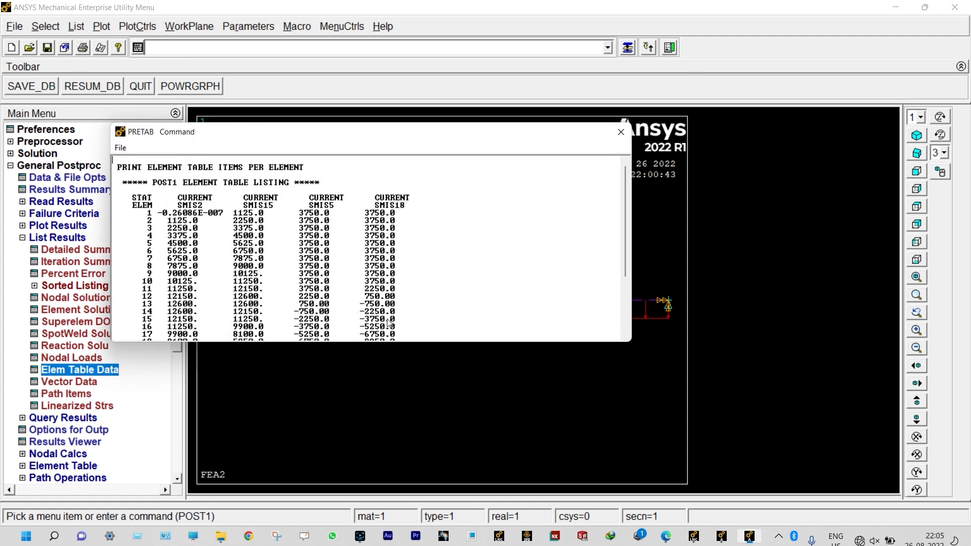
Enlarge and reposition the element table listing to read all element, minimum and maximum values, and close it.
{"action": "left_click_drag", "start_coordinate": [624, 190], "coordinate": [626, 284]}
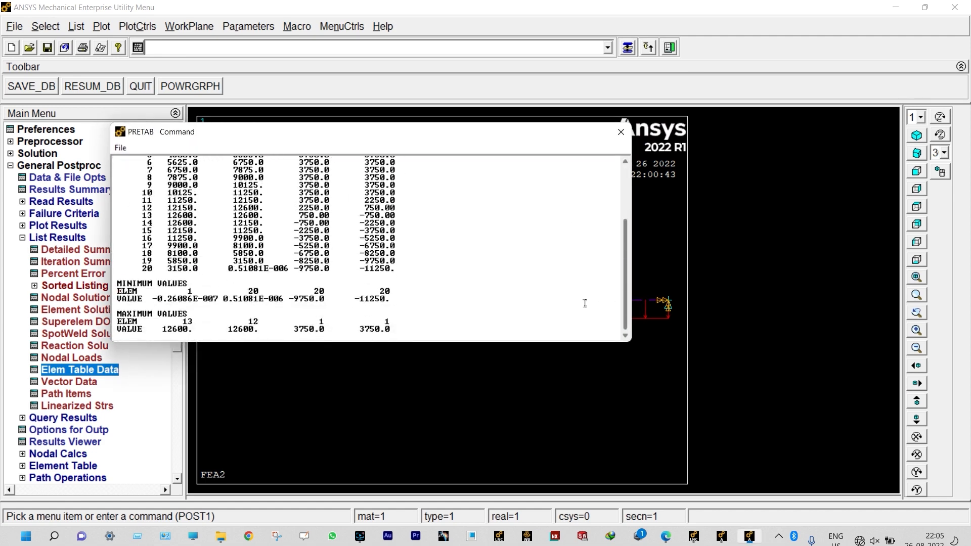
{"action": "left_click_drag", "start_coordinate": [454, 342], "coordinate": [436, 471]}
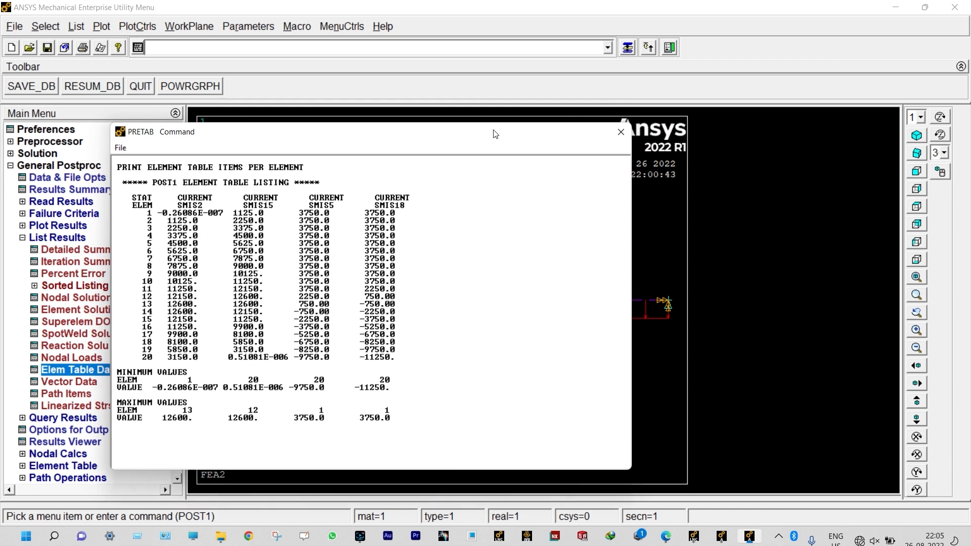
{"action": "left_click_drag", "start_coordinate": [489, 124], "coordinate": [493, 108]}
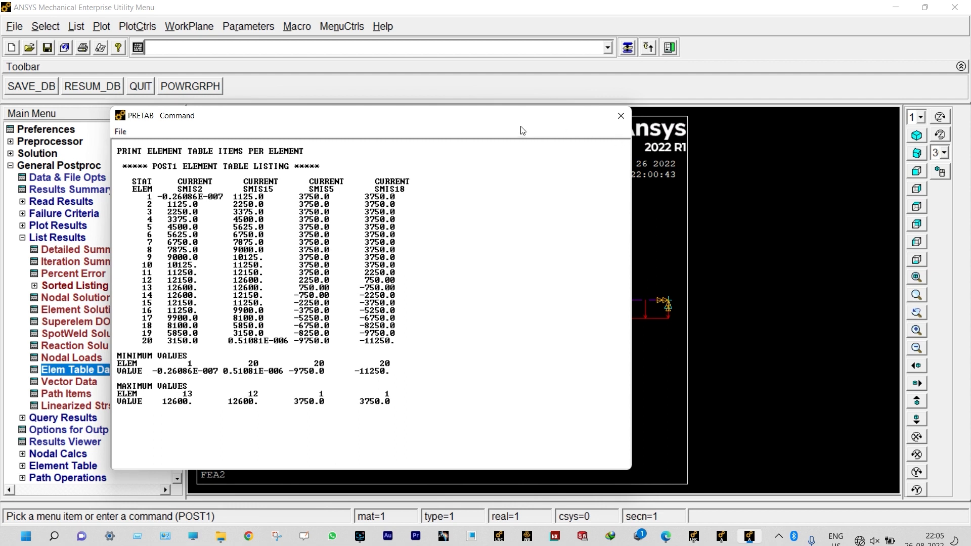
{"action": "left_click_drag", "start_coordinate": [510, 125], "coordinate": [585, 132]}
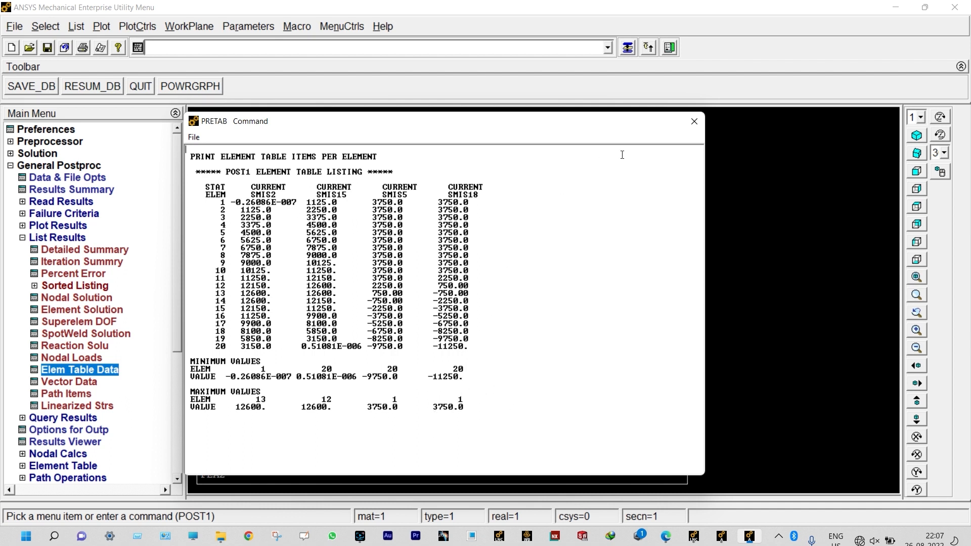
{"action": "left_click", "coordinate": [694, 123]}
Plot the line element results on the undeformed shape with SMIS2 at node I, SMIS15 at node J and a scale factor of 2.
{"action": "left_click", "coordinate": [69, 225]}
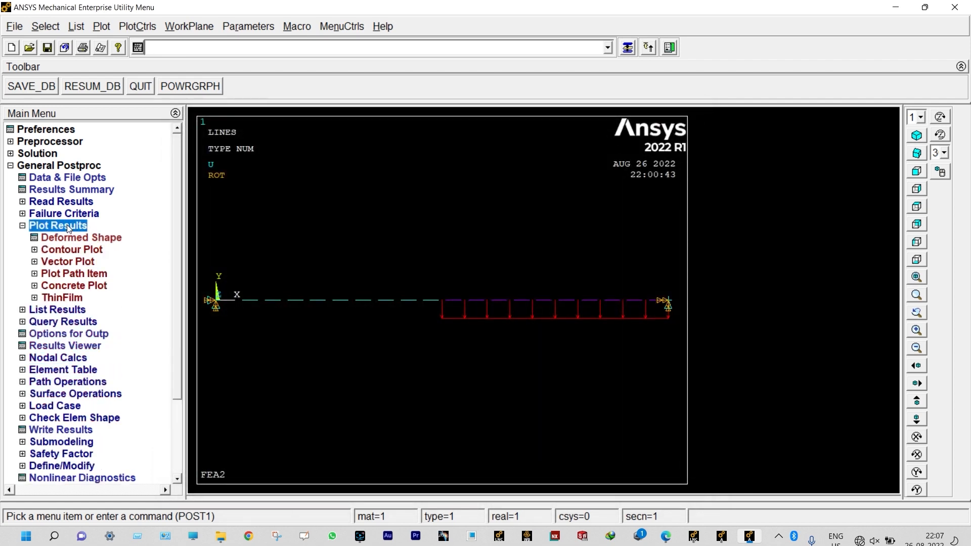
{"action": "left_click", "coordinate": [73, 250]}
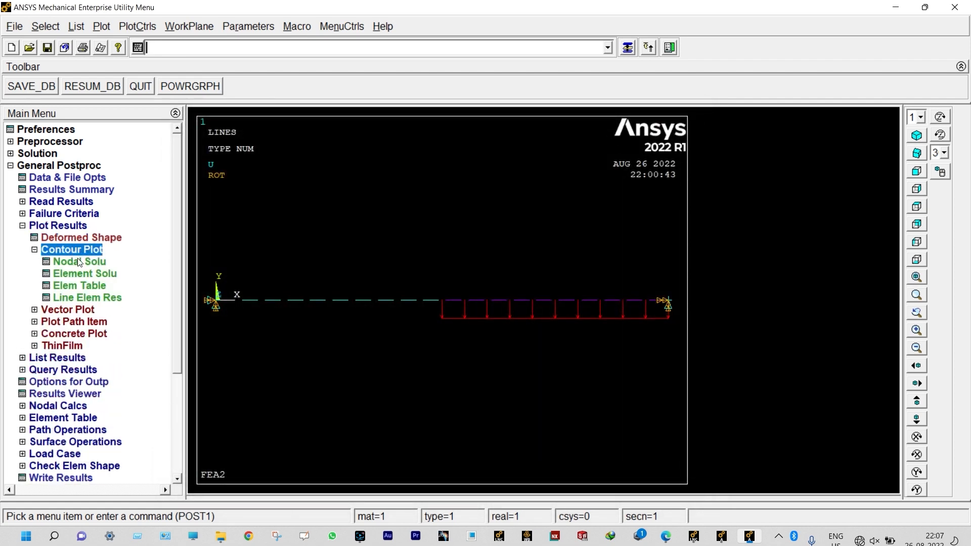
{"action": "left_click", "coordinate": [86, 298]}
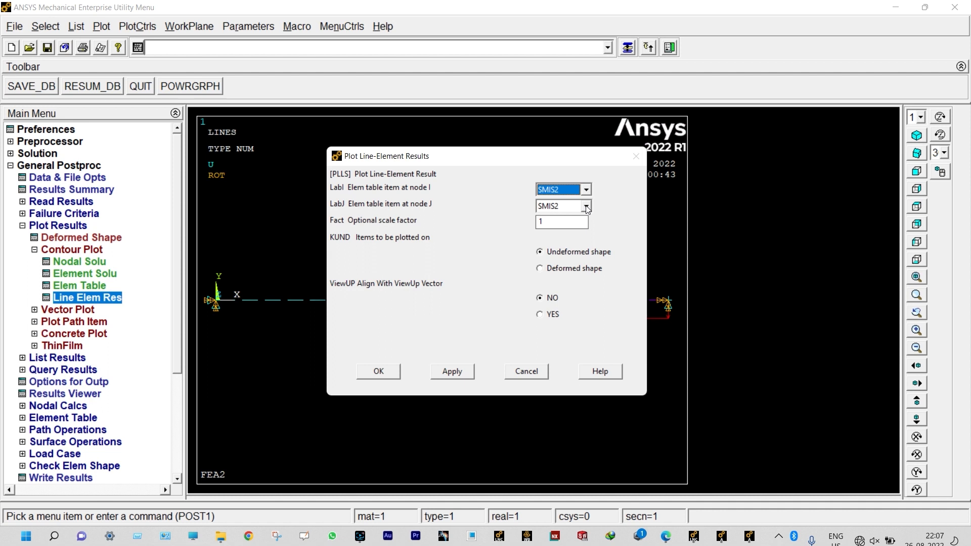
{"action": "left_click", "coordinate": [586, 206]}
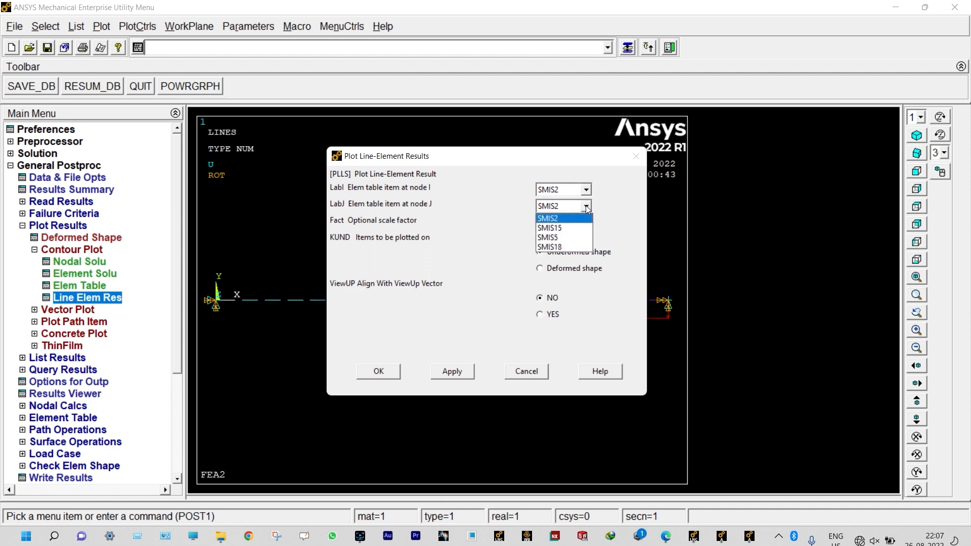
{"action": "left_click", "coordinate": [561, 227]}
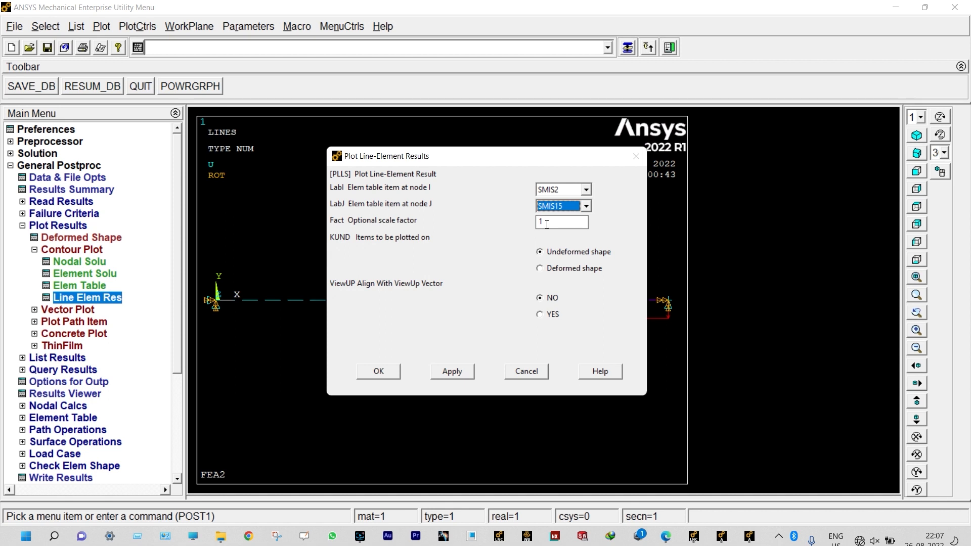
{"action": "left_click", "coordinate": [544, 220]}
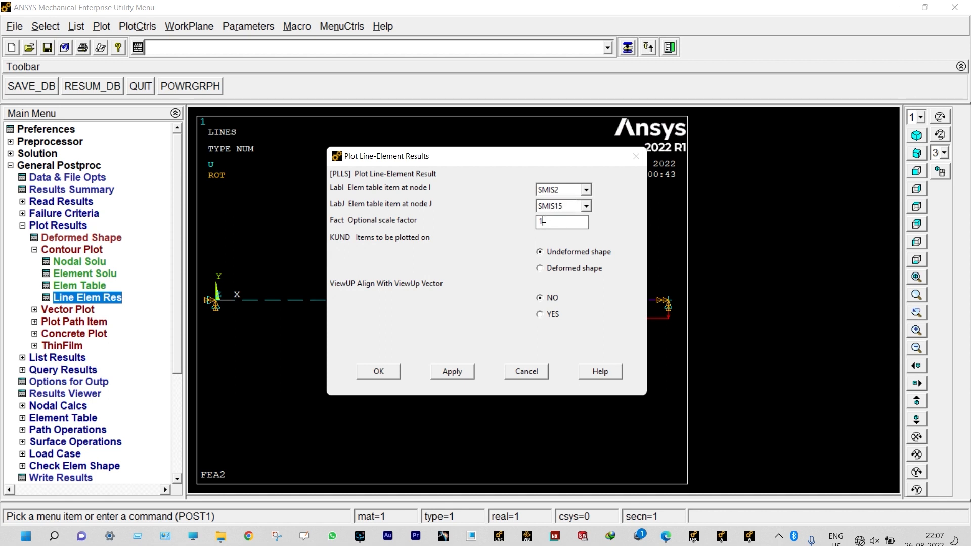
{"action": "key", "text": "BackSpace"}
{"action": "type", "text": "2"}
{"action": "left_click", "coordinate": [380, 371]}
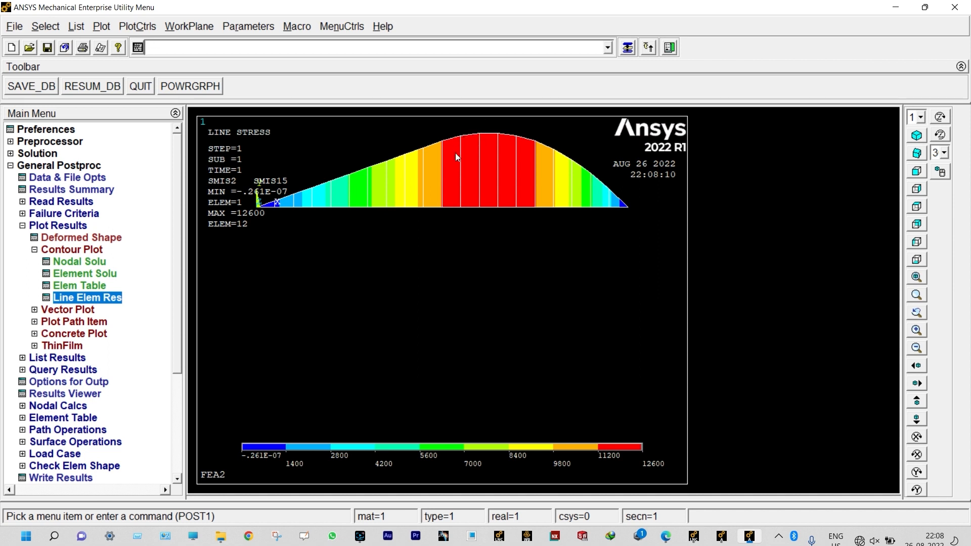
Compare the bending moment plot with the diagram in the browser's beam problem PDF and return to ANSYS.
{"action": "left_click", "coordinate": [666, 538]}
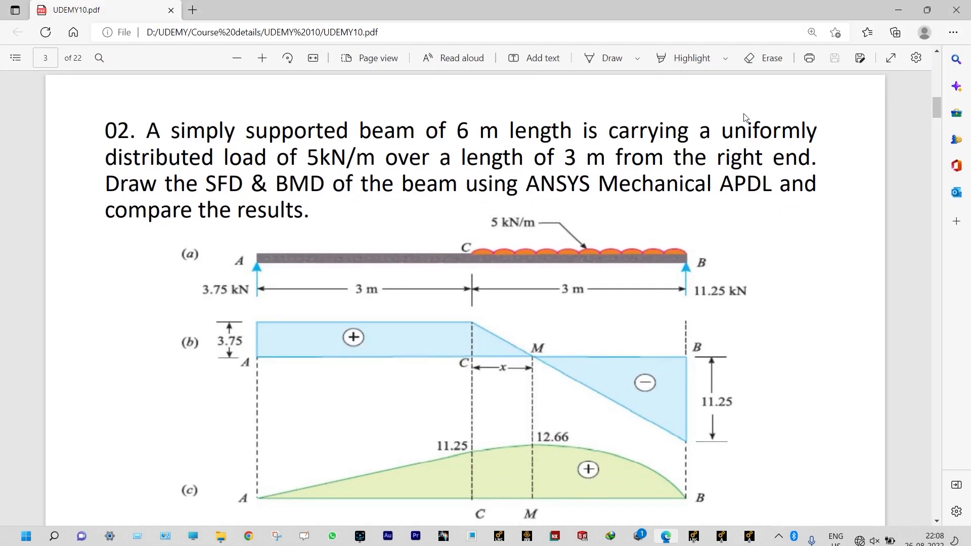
{"action": "scroll", "coordinate": [594, 235], "scroll_direction": "down", "scroll_amount": 1}
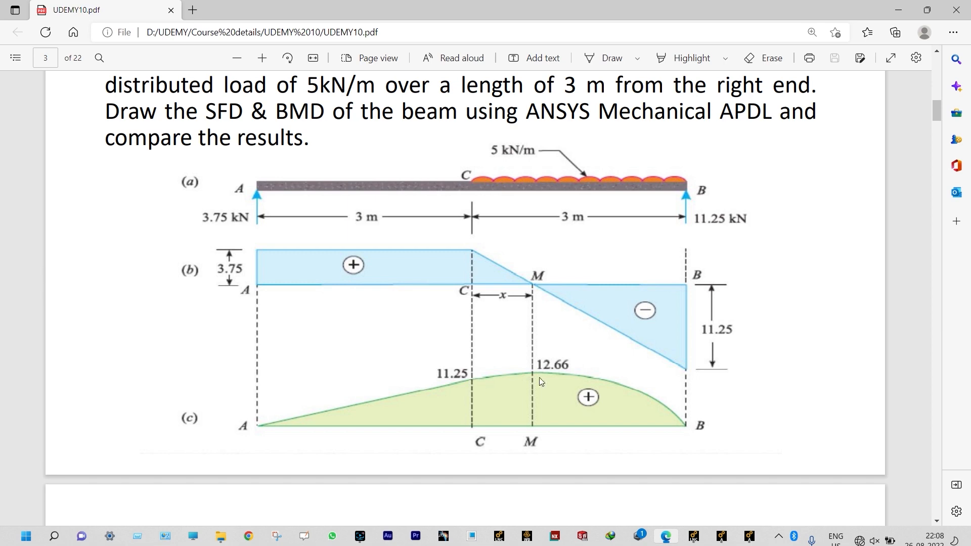
{"action": "left_click", "coordinate": [898, 9]}
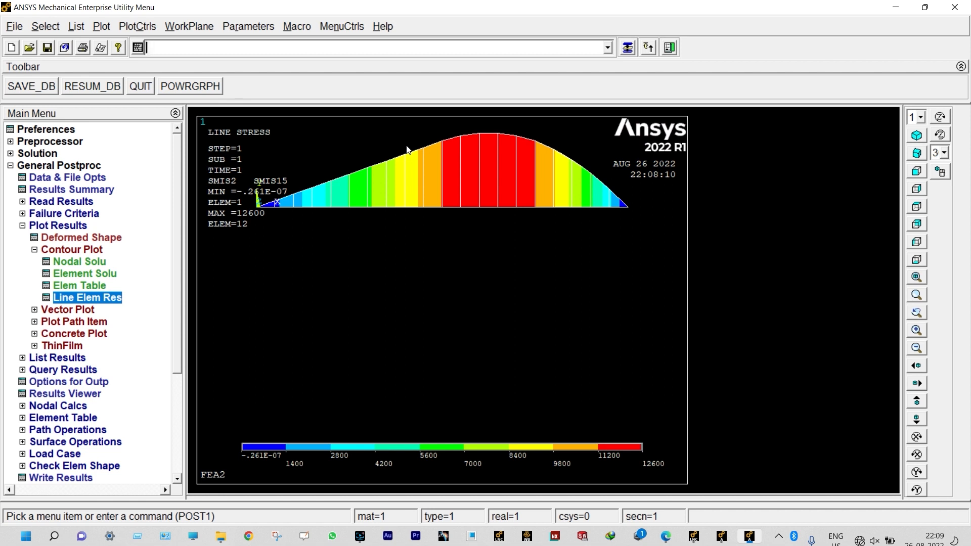
Turn on the display of element shapes based on real constant descriptions and plot the elements.
{"action": "left_click", "coordinate": [138, 26]}
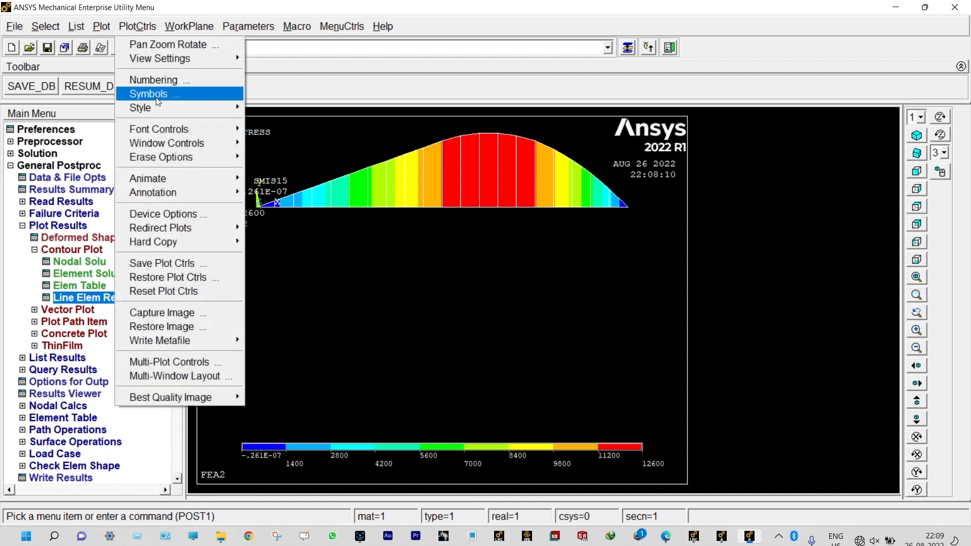
{"action": "mouse_move", "coordinate": [157, 108]}
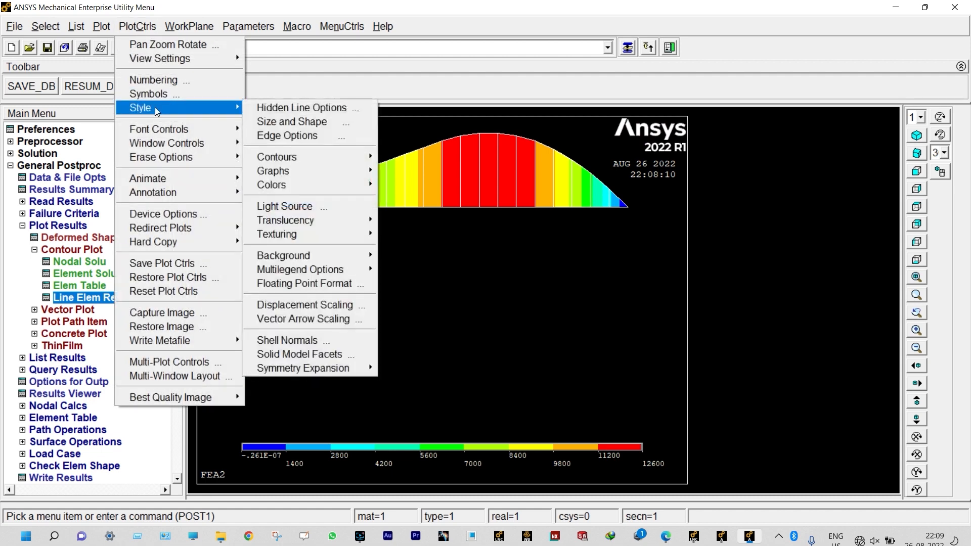
{"action": "left_click", "coordinate": [290, 122]}
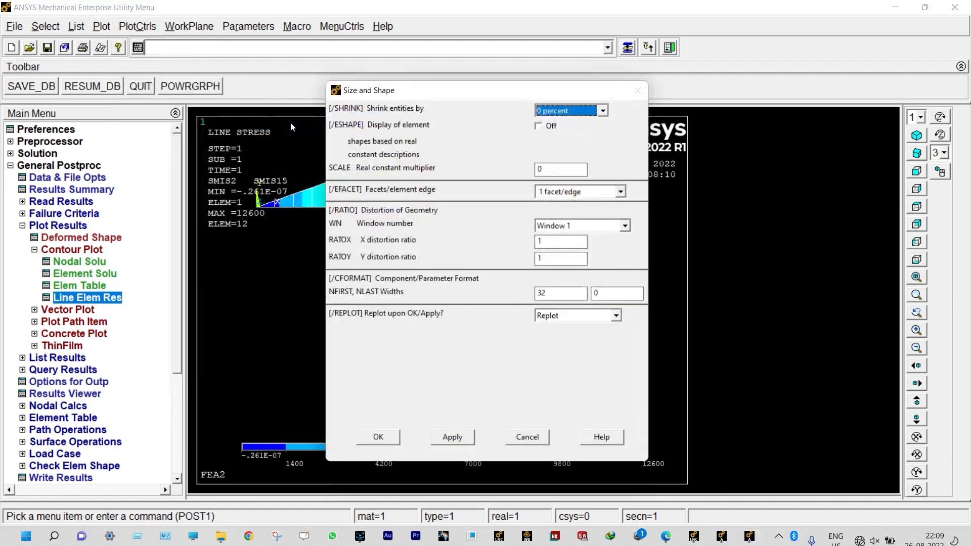
{"action": "left_click", "coordinate": [538, 126]}
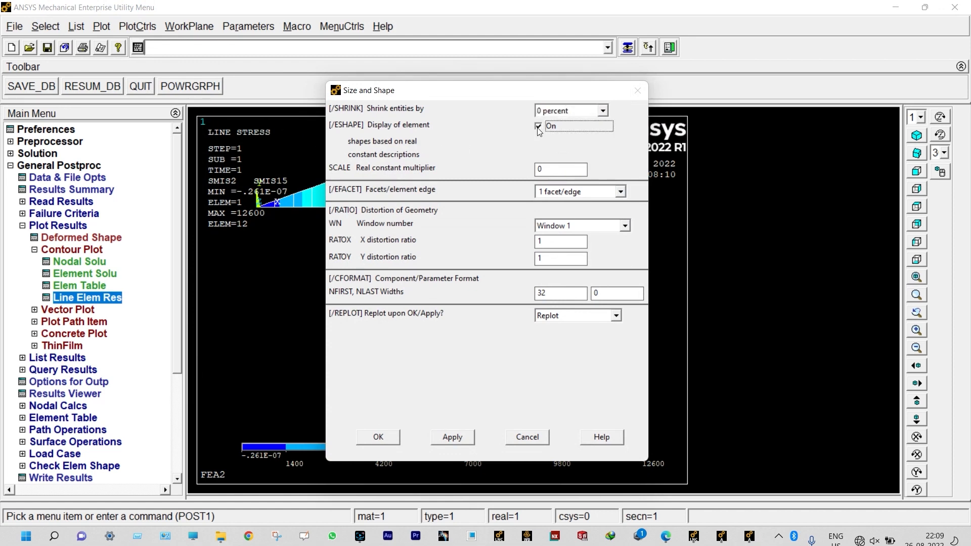
{"action": "left_click", "coordinate": [378, 436]}
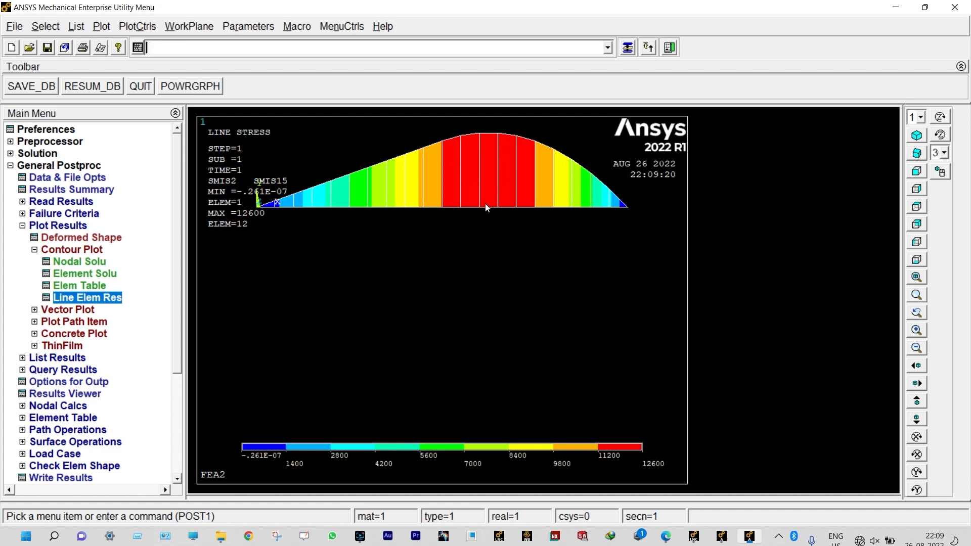
{"action": "left_click", "coordinate": [102, 26]}
{"action": "left_click", "coordinate": [123, 156]}
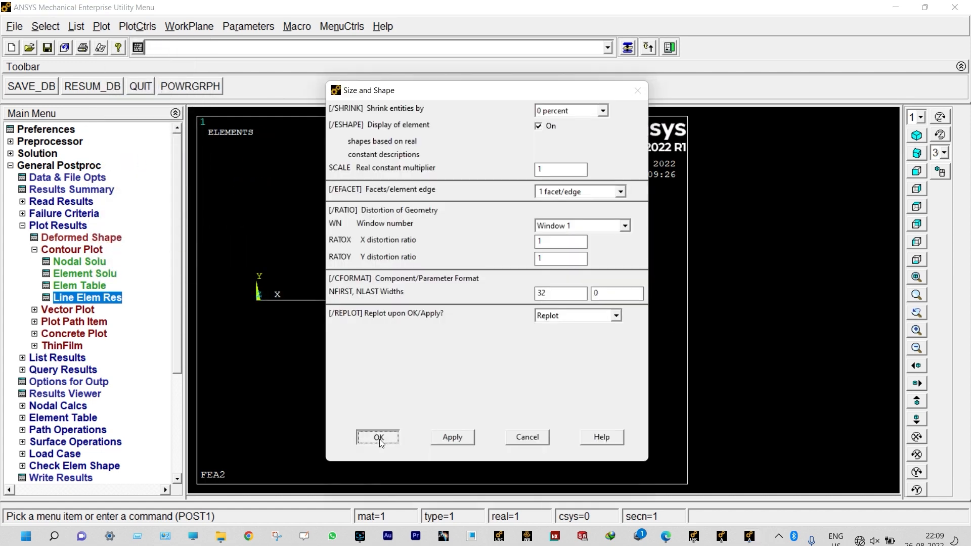
{"action": "left_click", "coordinate": [379, 491]}
Examine the beam elements' solid cross-section shape up close in the isometric view.
{"action": "left_click", "coordinate": [917, 153]}
{"action": "scroll", "coordinate": [579, 380], "scroll_direction": "down", "scroll_amount": 2}
{"action": "scroll", "coordinate": [568, 363], "scroll_direction": "up", "scroll_amount": 6}
{"action": "scroll", "coordinate": [598, 375], "scroll_direction": "up", "scroll_amount": 6}
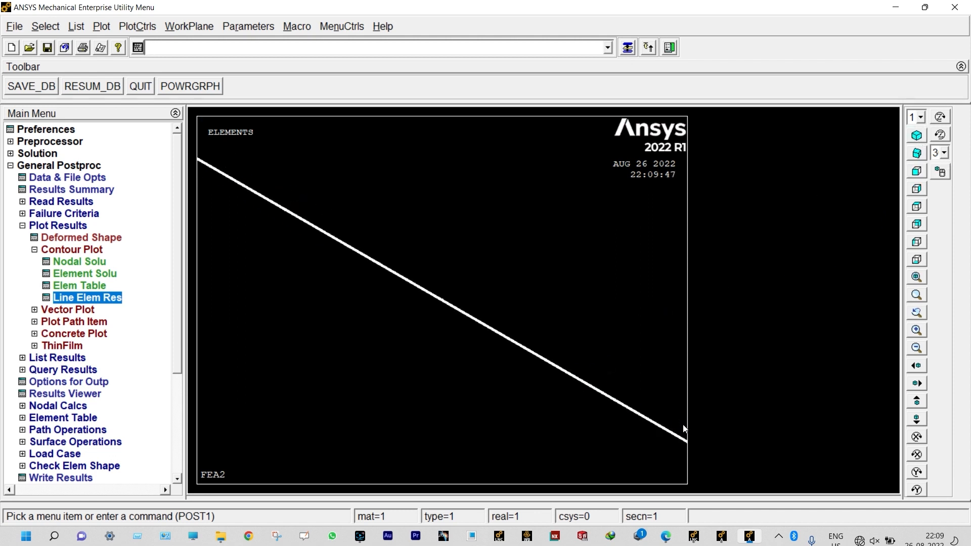
{"action": "scroll", "coordinate": [487, 329], "scroll_direction": "up", "scroll_amount": 8}
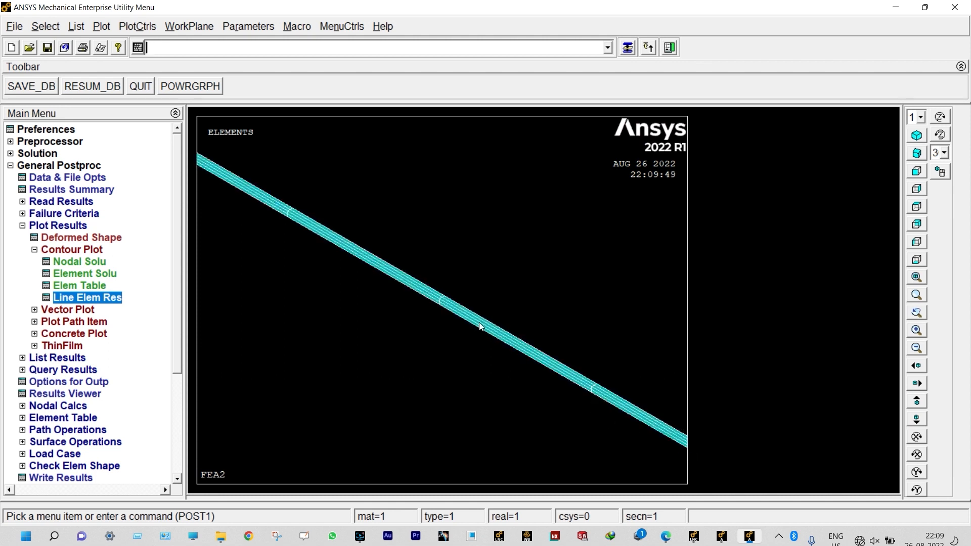
{"action": "scroll", "coordinate": [464, 315], "scroll_direction": "up", "scroll_amount": 5}
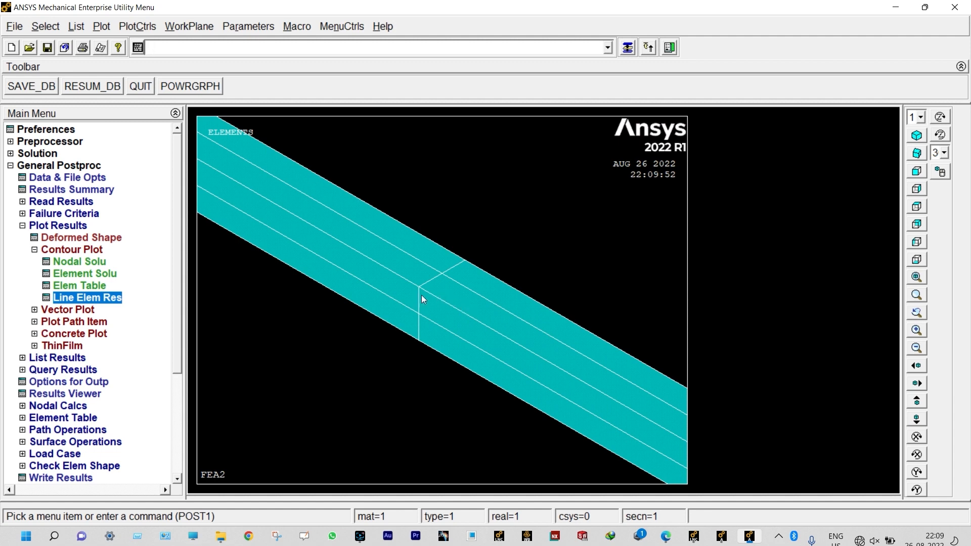
{"action": "scroll", "coordinate": [434, 304], "scroll_direction": "up", "scroll_amount": 1}
{"action": "scroll", "coordinate": [434, 304], "scroll_direction": "down", "scroll_amount": 4}
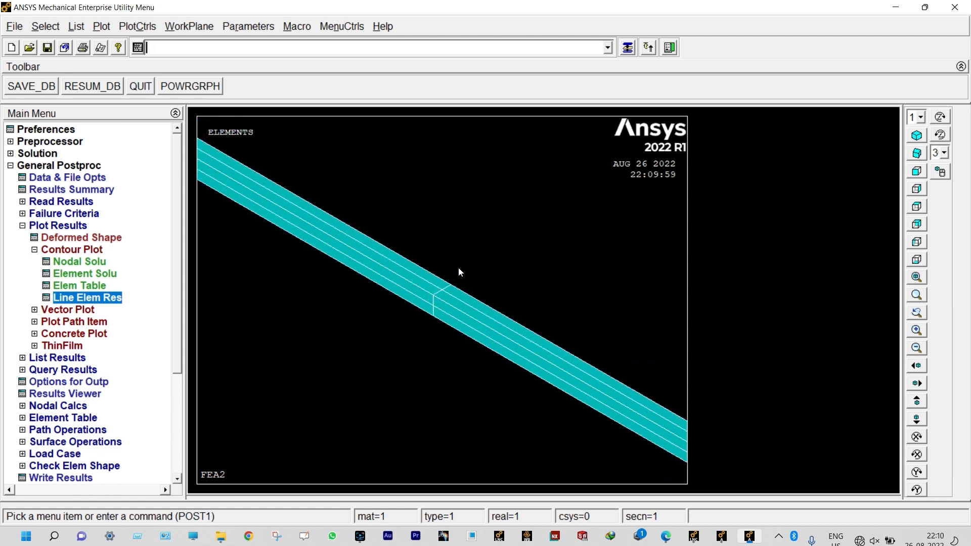
{"action": "scroll", "coordinate": [462, 286], "scroll_direction": "down", "scroll_amount": 3}
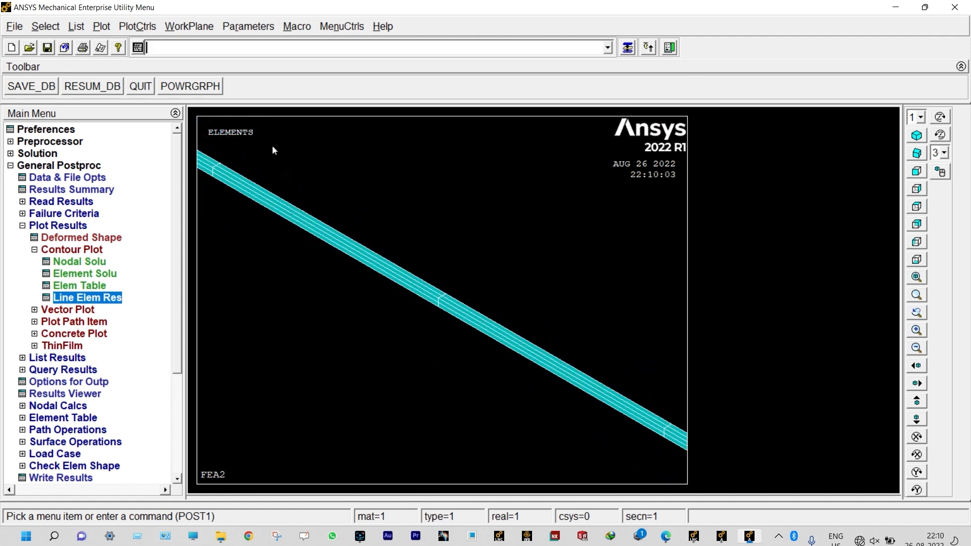
Animate the nodal solution for translation UX with 10 frames and a 0.5 s time delay, lower the playback delay to 0, and close the animation controller.
{"action": "left_click", "coordinate": [150, 27]}
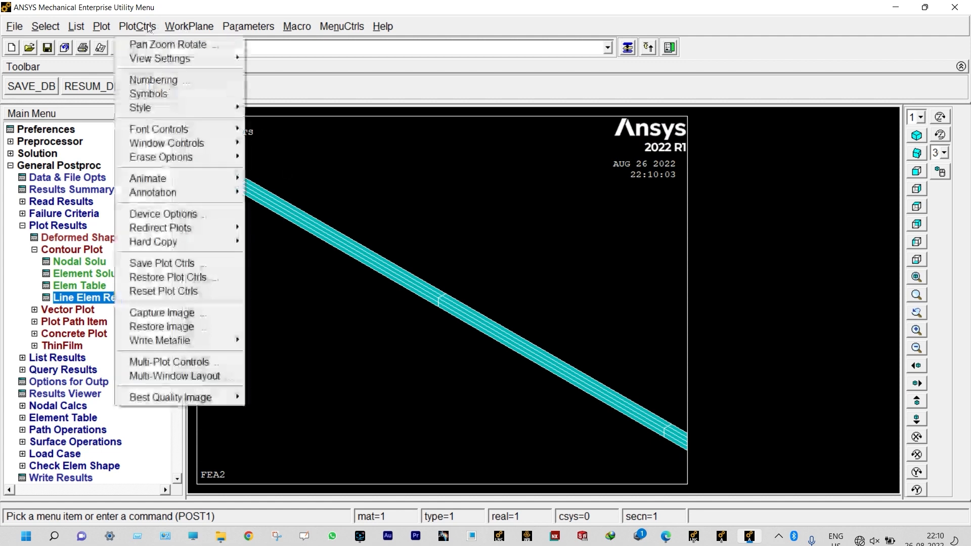
{"action": "mouse_move", "coordinate": [192, 180]}
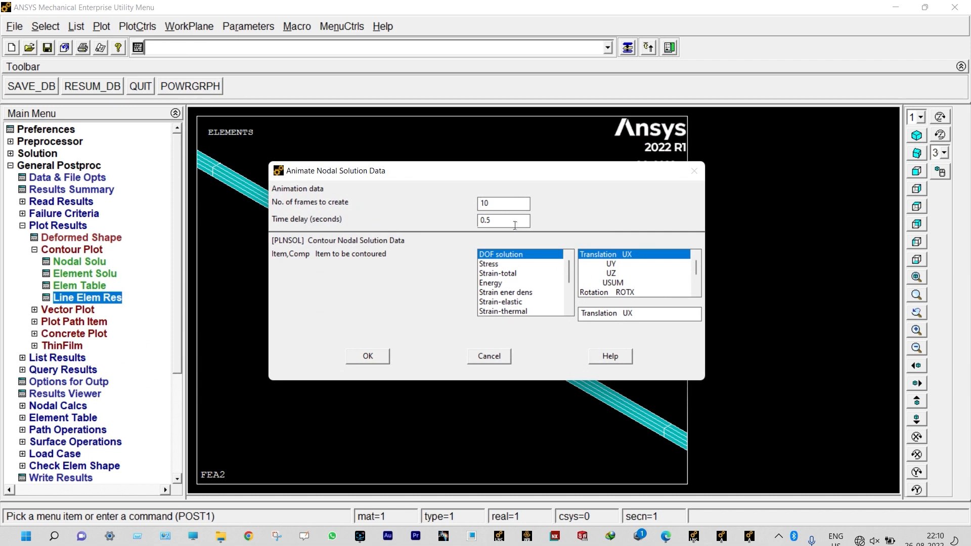
{"action": "key", "text": "Return"}
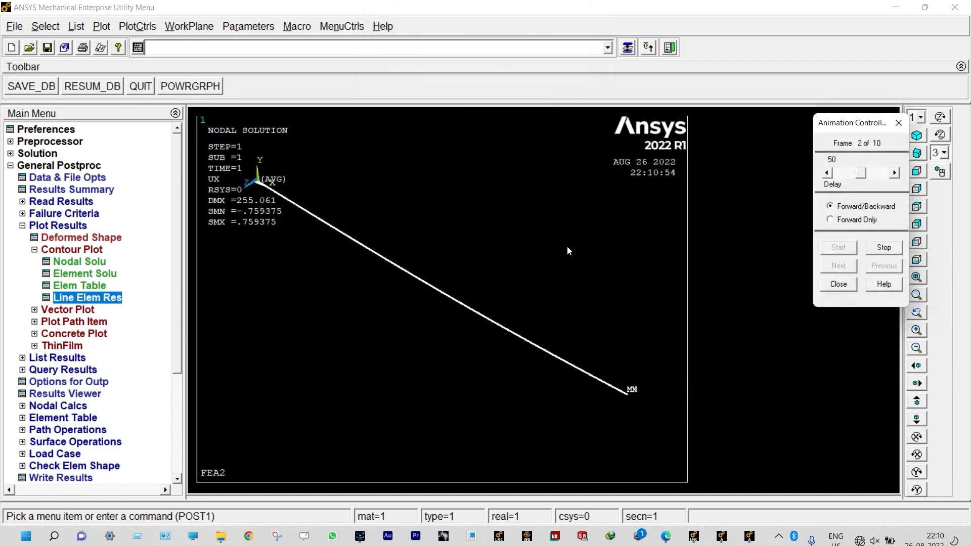
{"action": "left_click_drag", "start_coordinate": [861, 173], "coordinate": [835, 175]}
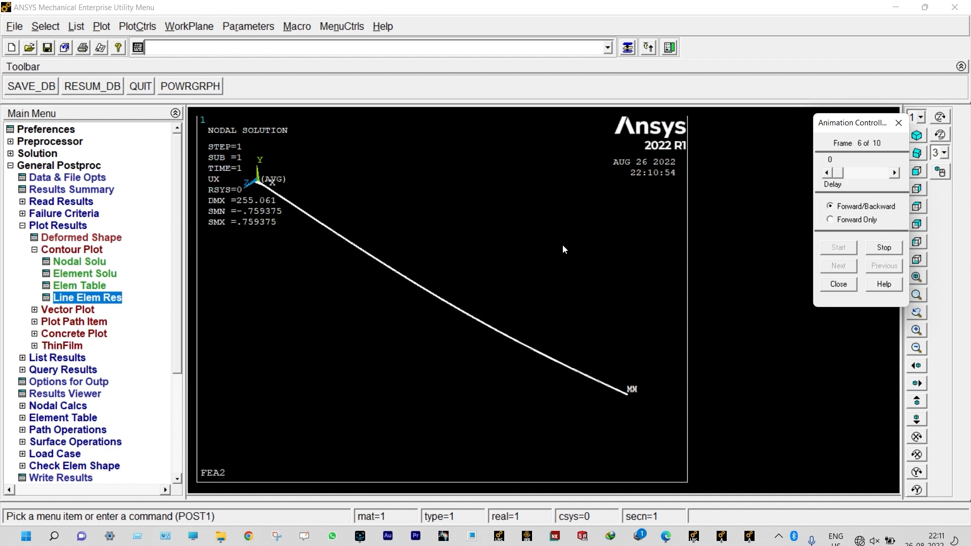
{"action": "left_click", "coordinate": [838, 284]}
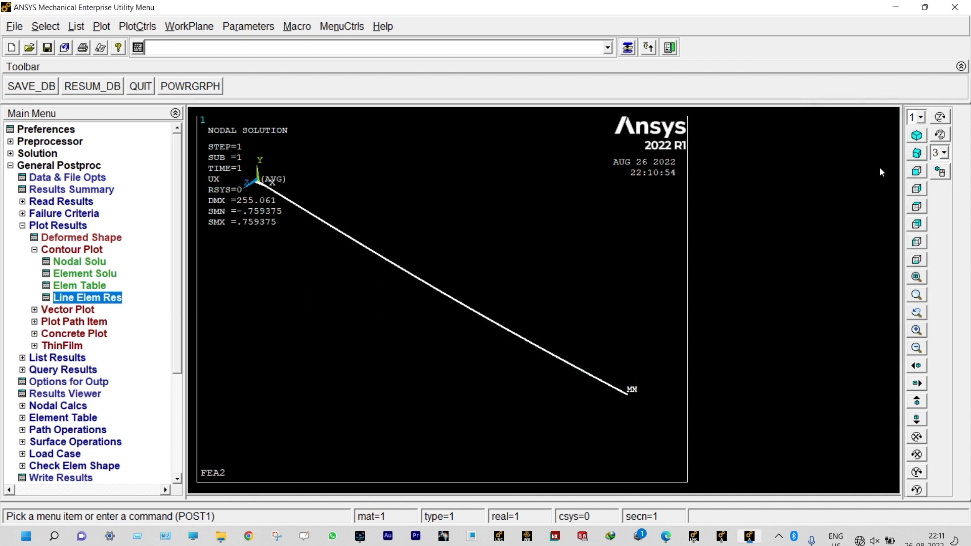
Show the beam in front view and plot the nodal solution contour of the Y-component of displacement on the deformed shape only.
{"action": "left_click", "coordinate": [918, 170]}
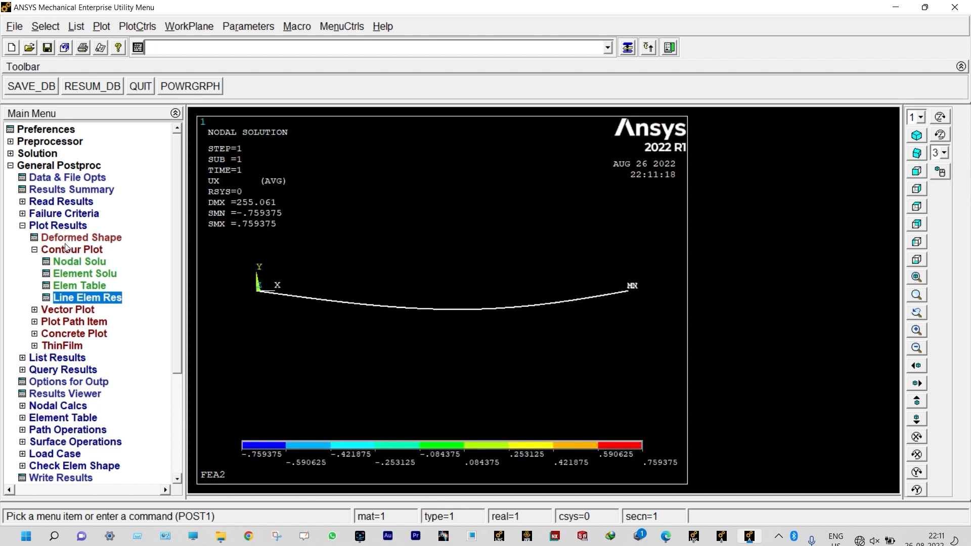
{"action": "left_click", "coordinate": [71, 262]}
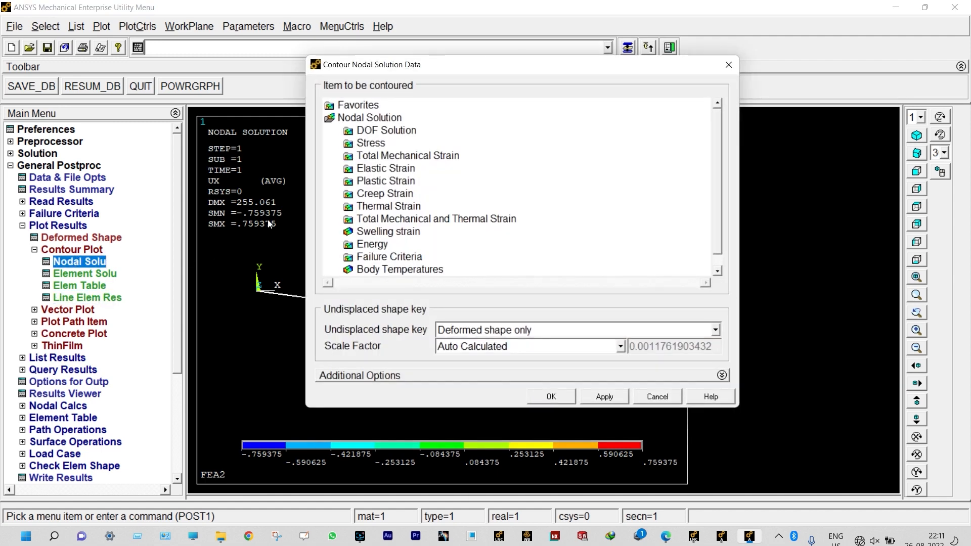
{"action": "left_click", "coordinate": [387, 131]}
{"action": "left_click", "coordinate": [398, 157]}
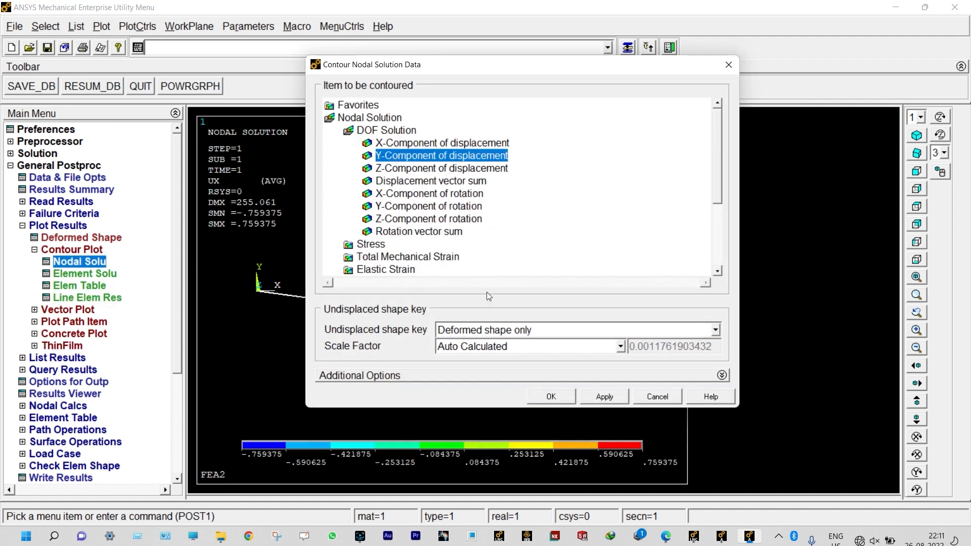
{"action": "left_click", "coordinate": [548, 397]}
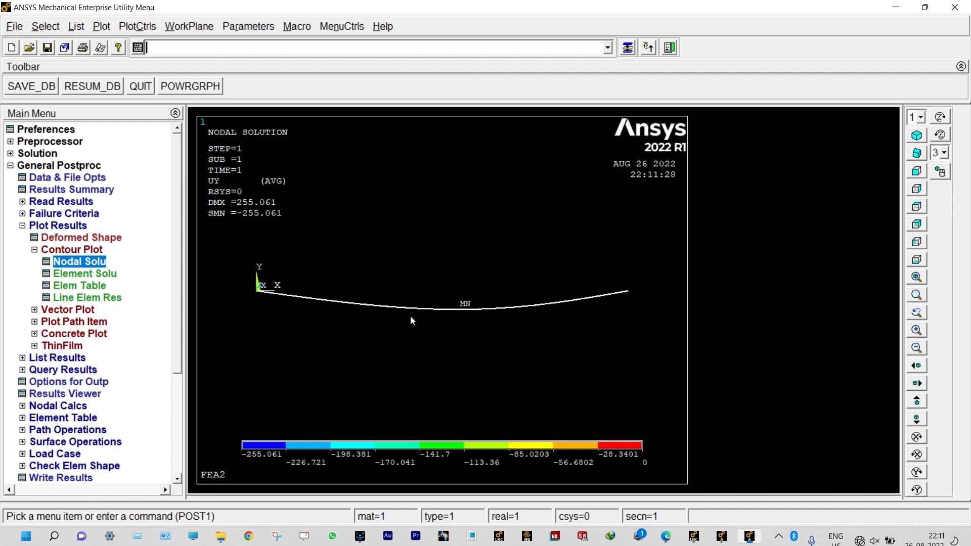
{"action": "scroll", "coordinate": [456, 320], "scroll_direction": "down", "scroll_amount": 1}
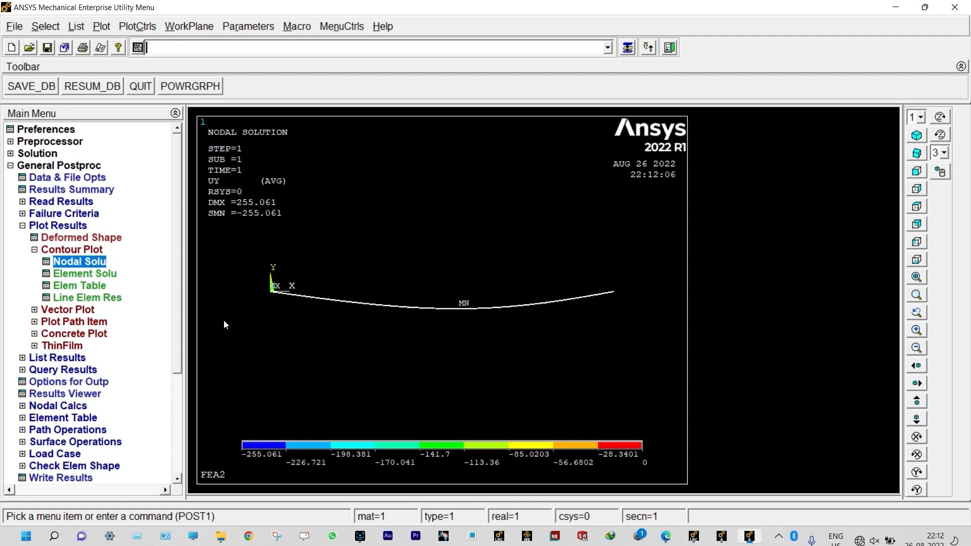
List the nodal solution for the Y-component of displacement, read the nodal values through to the maximum absolute value, and close the listing.
{"action": "left_click", "coordinate": [59, 360]}
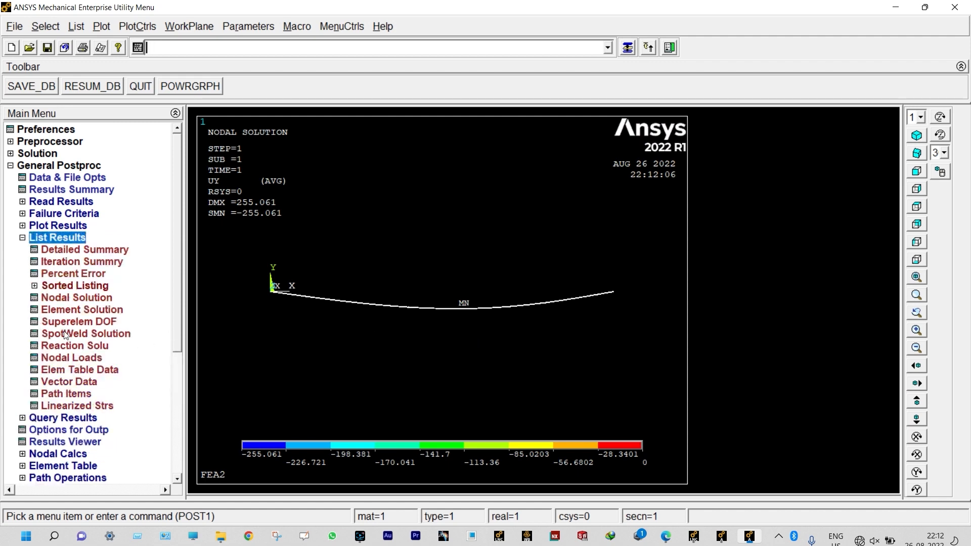
{"action": "left_click", "coordinate": [75, 297]}
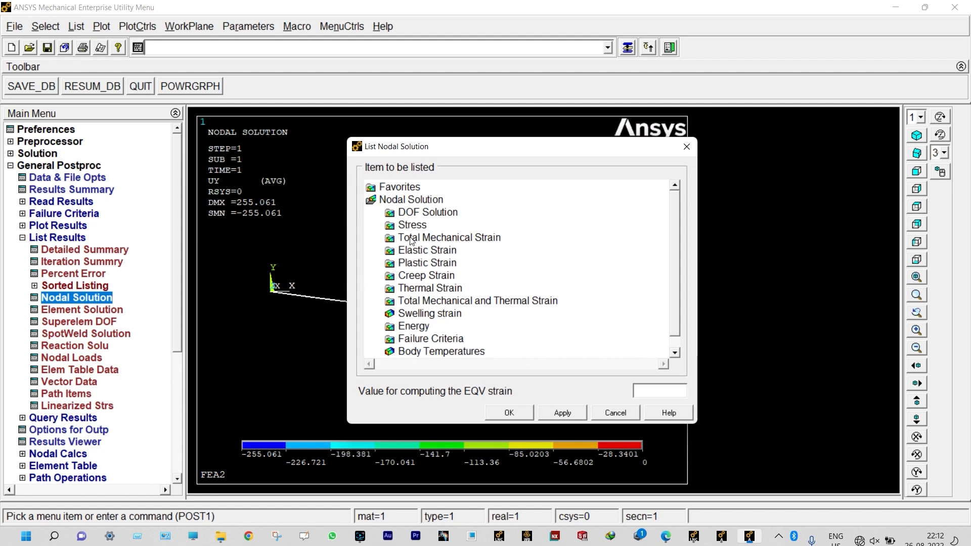
{"action": "left_click", "coordinate": [416, 214]}
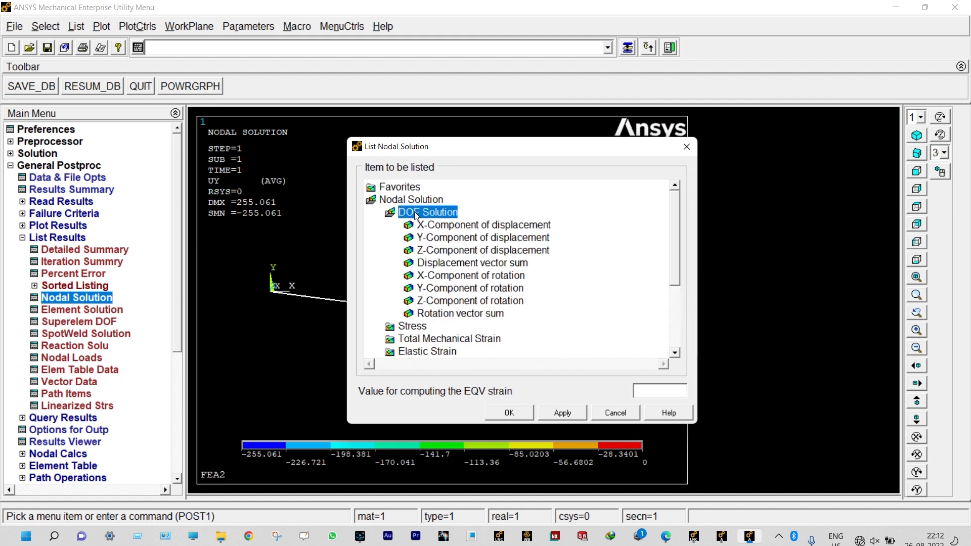
{"action": "left_click", "coordinate": [444, 239]}
{"action": "left_click", "coordinate": [507, 412]}
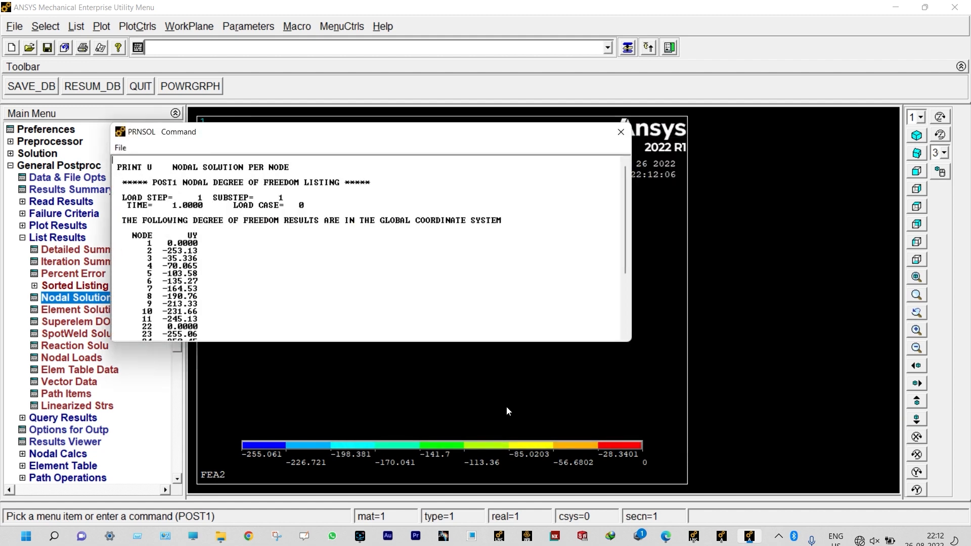
{"action": "scroll", "coordinate": [229, 282], "scroll_direction": "down", "scroll_amount": 5}
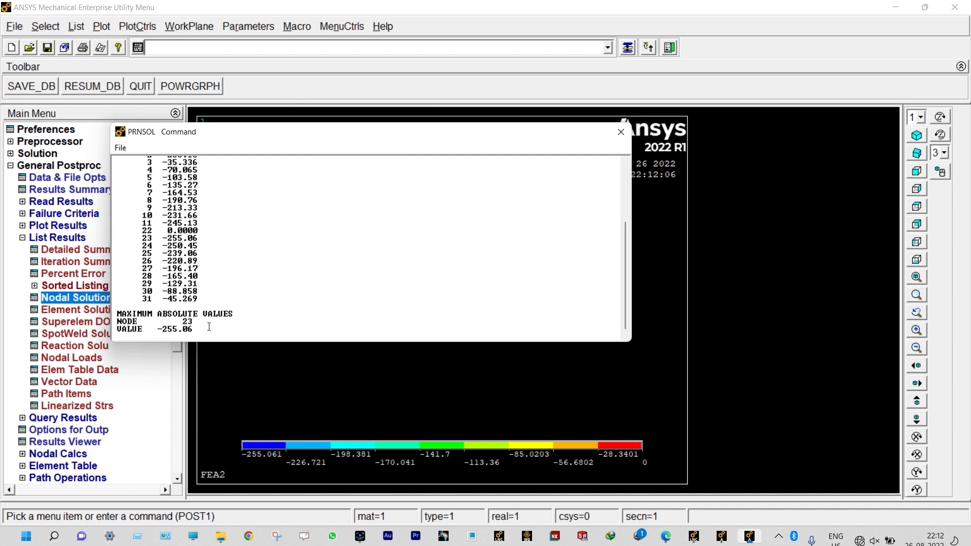
{"action": "left_click", "coordinate": [621, 132]}
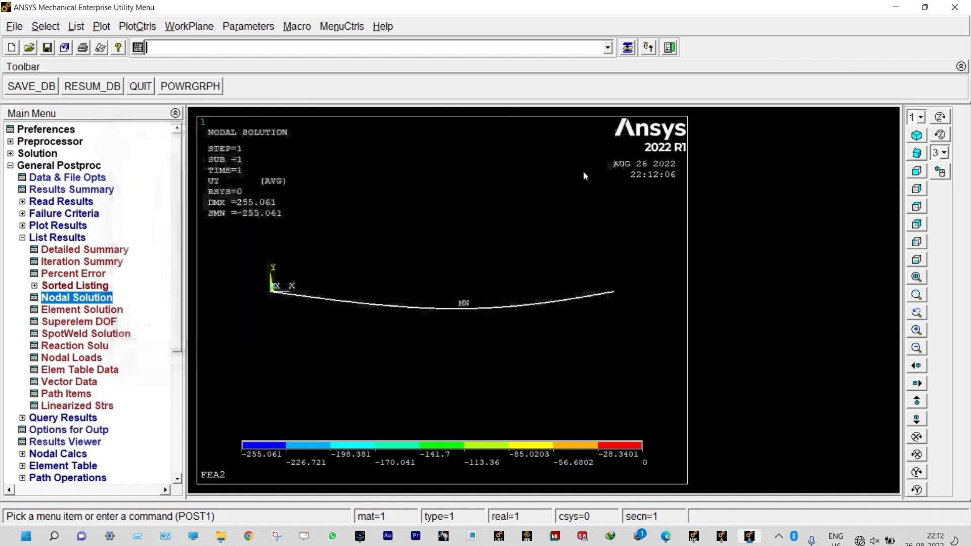